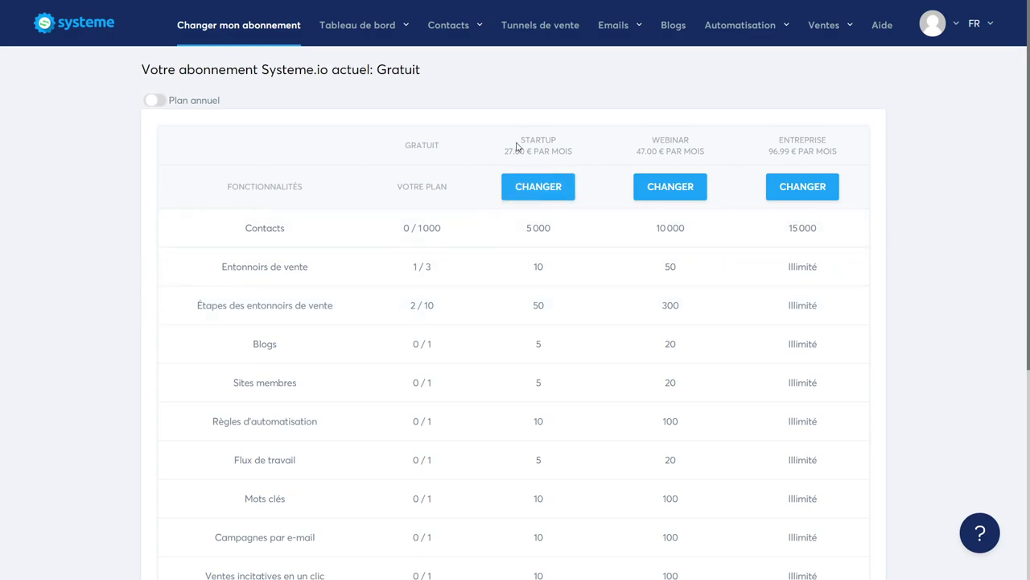
Examine the Startup plan's monthly price, the free plan column and its contact limit in the subscription table.
{"action": "left_click_drag", "start_coordinate": [504, 152], "coordinate": [575, 154]}
{"action": "left_click", "coordinate": [555, 139]}
{"action": "left_click_drag", "start_coordinate": [411, 145], "coordinate": [447, 151]}
{"action": "double_click", "coordinate": [423, 145]}
{"action": "left_click", "coordinate": [437, 139]}
{"action": "left_click_drag", "start_coordinate": [407, 230], "coordinate": [453, 230]}
{"action": "left_click", "coordinate": [288, 227]}
{"action": "scroll", "coordinate": [424, 198], "scroll_direction": "down", "scroll_amount": 2}
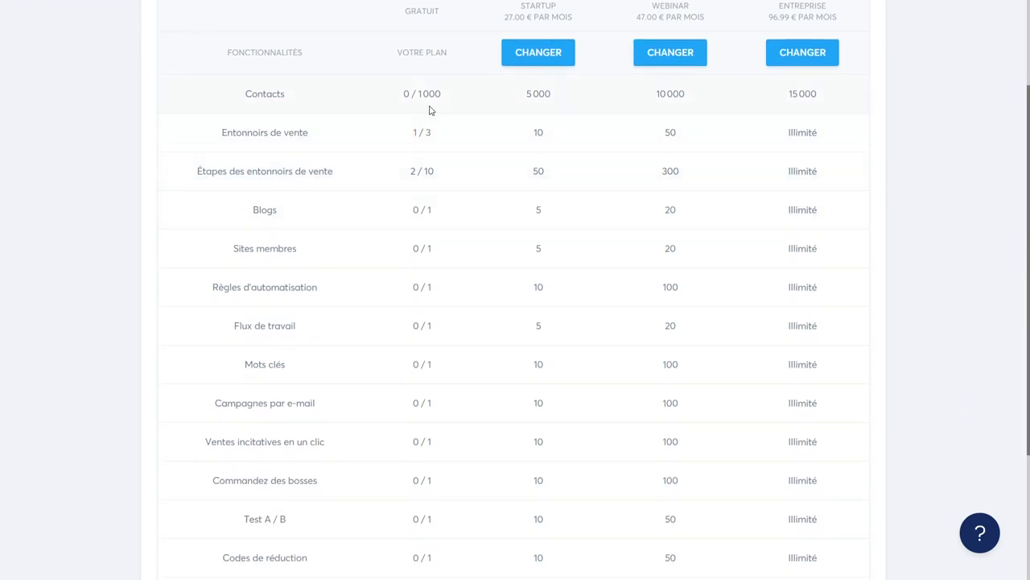
Compare the free plan's contact and sales funnel limits with the Startup plan's price.
{"action": "triple_click", "coordinate": [429, 91]}
{"action": "left_click", "coordinate": [431, 104]}
{"action": "scroll", "coordinate": [457, 110], "scroll_direction": "up", "scroll_amount": 1}
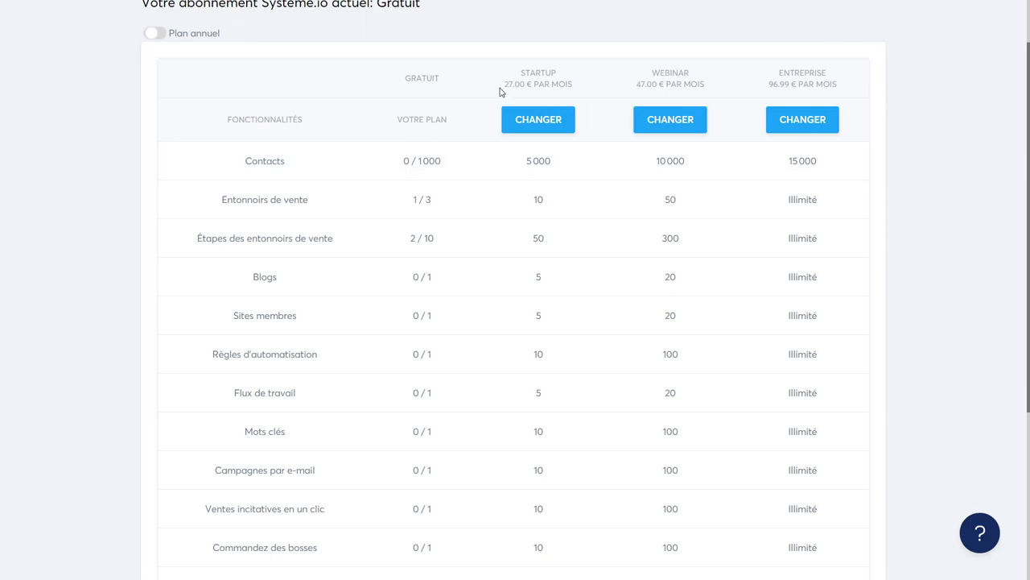
{"action": "left_click_drag", "start_coordinate": [499, 92], "coordinate": [568, 85]}
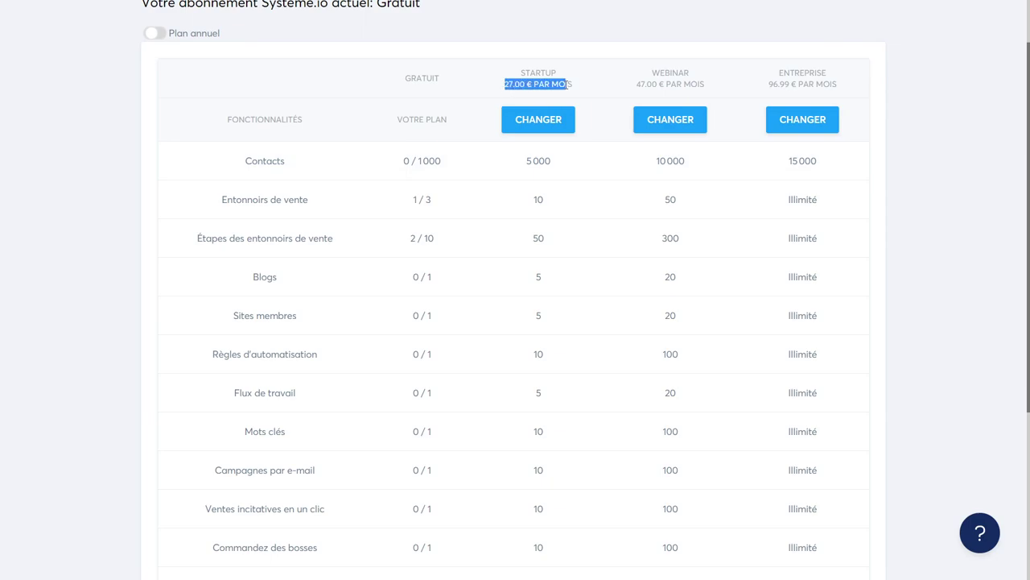
{"action": "left_click", "coordinate": [439, 103]}
{"action": "scroll", "coordinate": [432, 157], "scroll_direction": "down", "scroll_amount": 1}
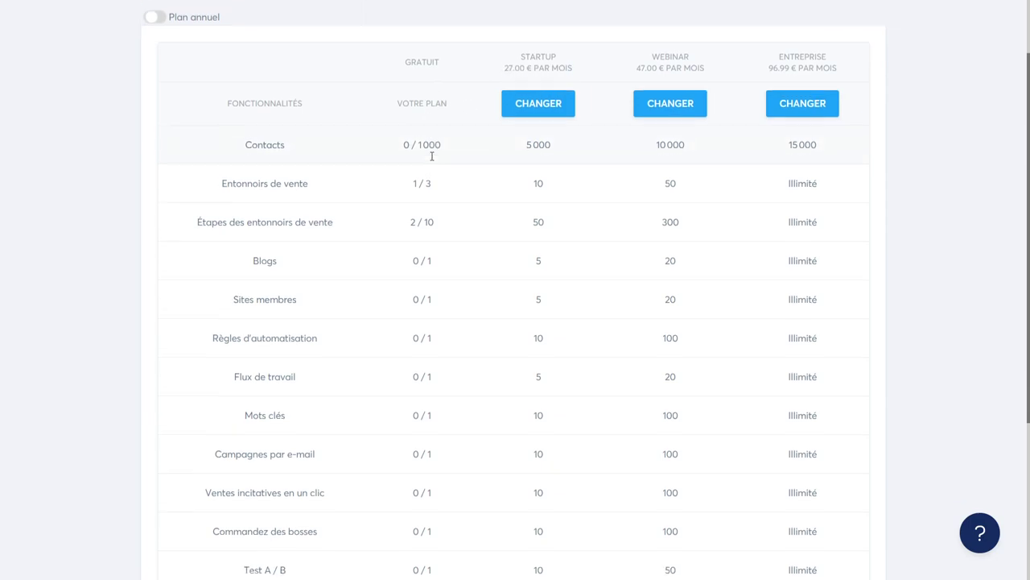
{"action": "scroll", "coordinate": [432, 156], "scroll_direction": "down", "scroll_amount": 1}
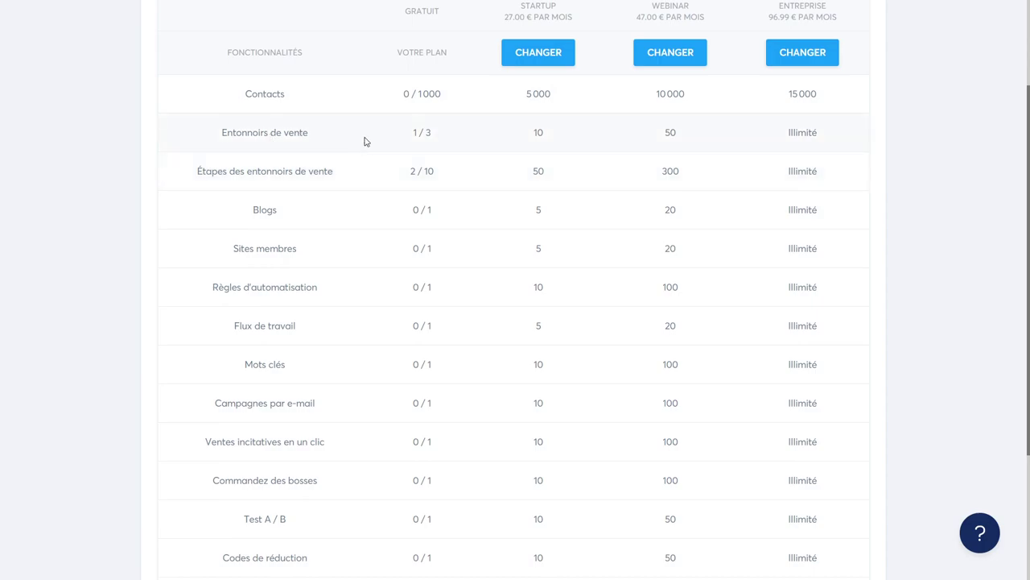
{"action": "scroll", "coordinate": [384, 147], "scroll_direction": "up", "scroll_amount": 1}
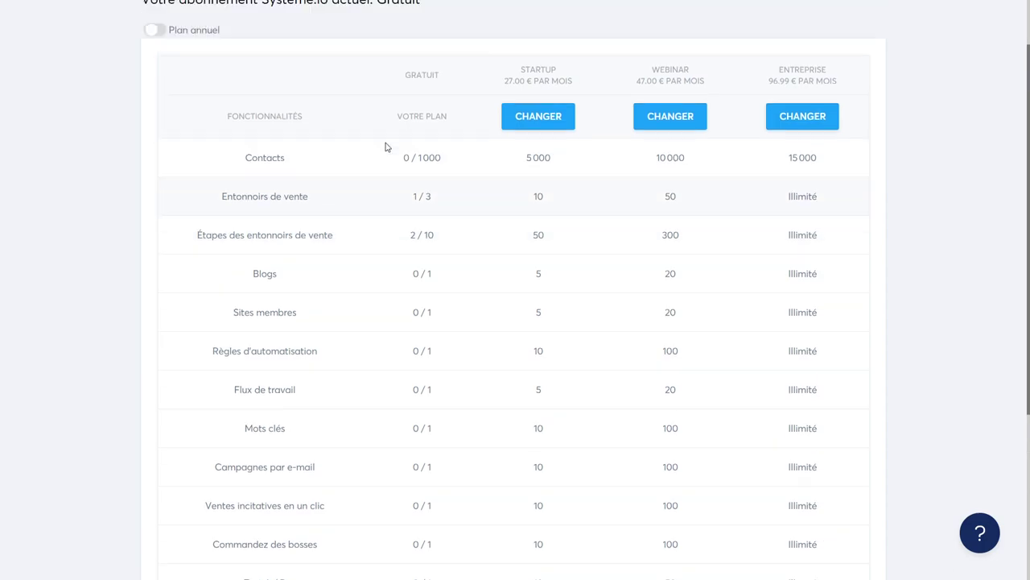
{"action": "left_click_drag", "start_coordinate": [429, 201], "coordinate": [398, 201]}
{"action": "left_click", "coordinate": [418, 200]}
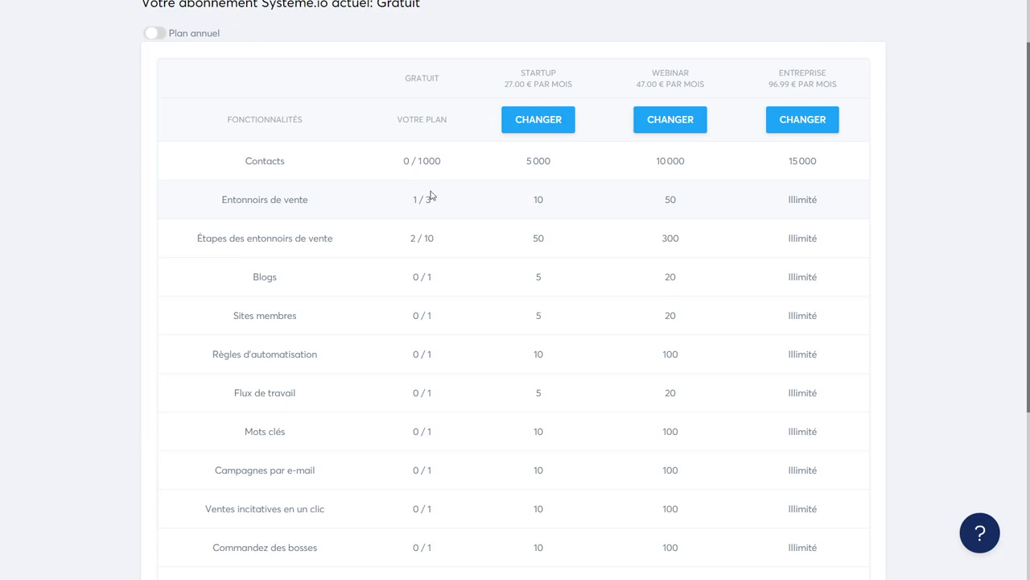
Review the subscription table's rows for blogs, sales funnel steps and automation rules.
{"action": "scroll", "coordinate": [423, 223], "scroll_direction": "down", "scroll_amount": 1}
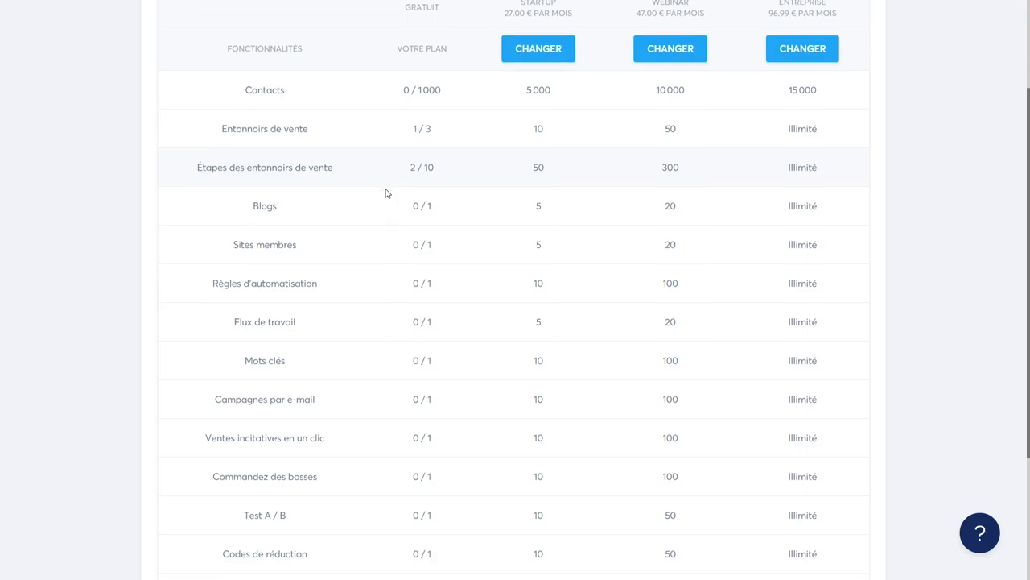
{"action": "scroll", "coordinate": [387, 194], "scroll_direction": "down", "scroll_amount": 1}
{"action": "double_click", "coordinate": [248, 153]}
{"action": "left_click", "coordinate": [306, 154]}
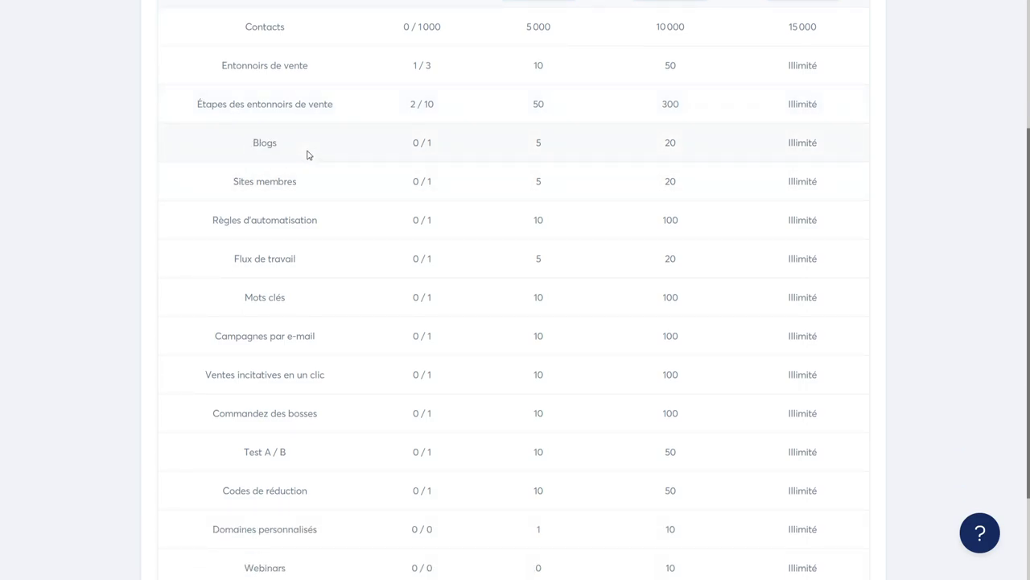
{"action": "left_click_drag", "start_coordinate": [338, 108], "coordinate": [367, 126]}
{"action": "left_click", "coordinate": [408, 111]}
{"action": "double_click", "coordinate": [429, 104]}
{"action": "left_click", "coordinate": [428, 105]}
{"action": "scroll", "coordinate": [304, 189], "scroll_direction": "down", "scroll_amount": 2}
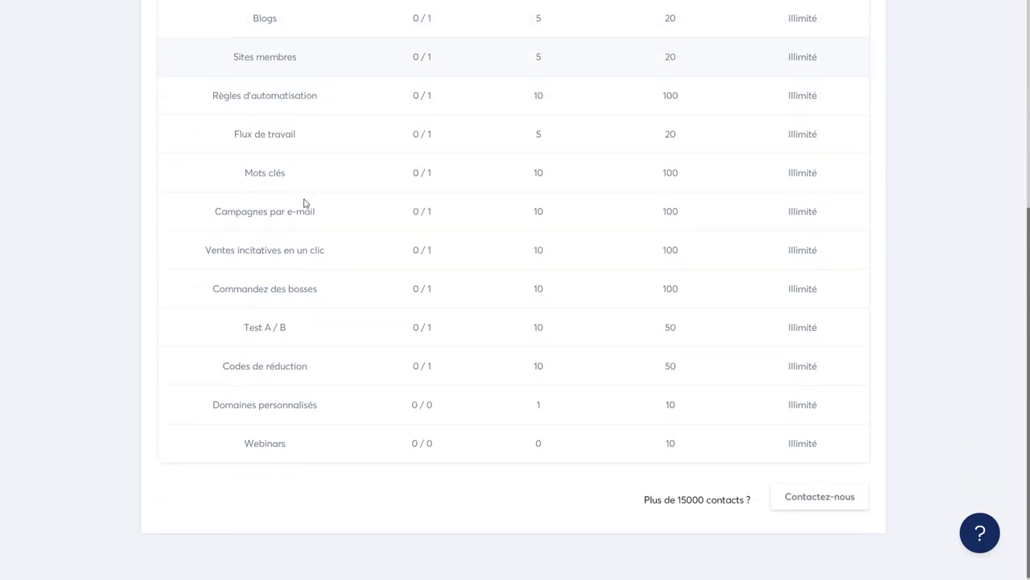
{"action": "left_click_drag", "start_coordinate": [332, 98], "coordinate": [212, 103]}
{"action": "left_click", "coordinate": [321, 109]}
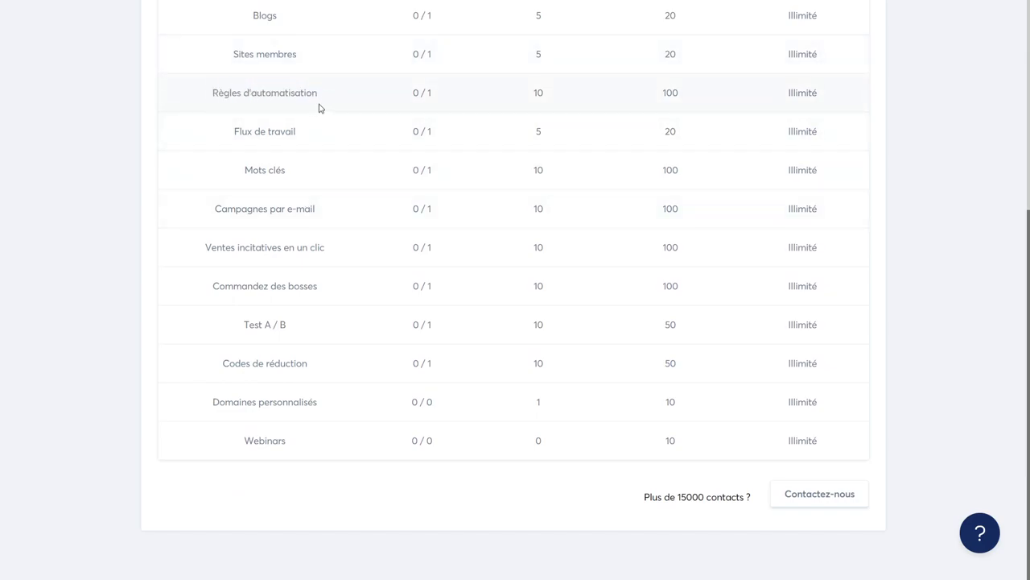
Compare the remaining features across the plans, including discount codes, custom domains and webinars.
{"action": "scroll", "coordinate": [312, 113], "scroll_direction": "up", "scroll_amount": 2}
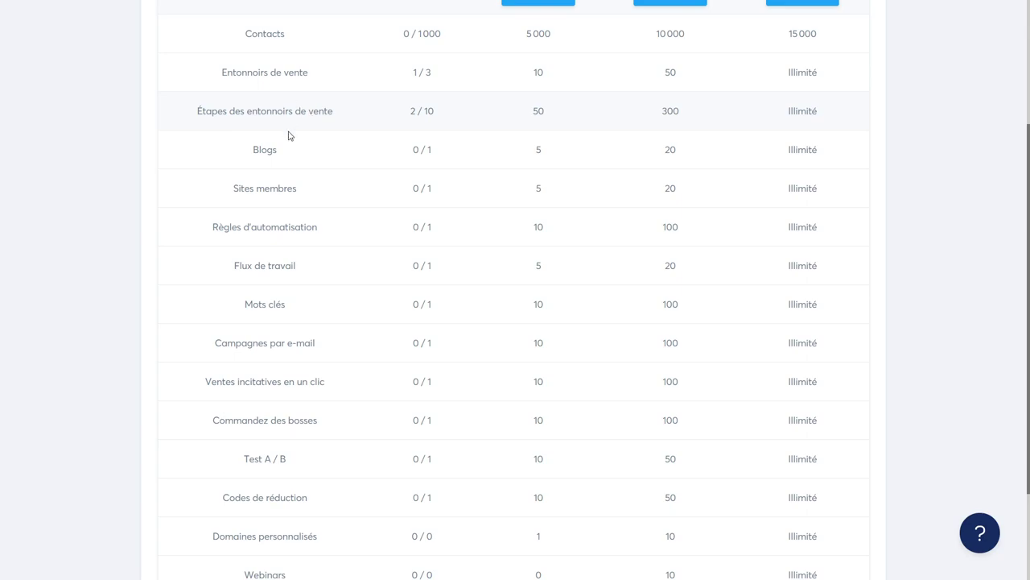
{"action": "scroll", "coordinate": [292, 185], "scroll_direction": "down", "scroll_amount": 1}
{"action": "scroll", "coordinate": [292, 196], "scroll_direction": "down", "scroll_amount": 1}
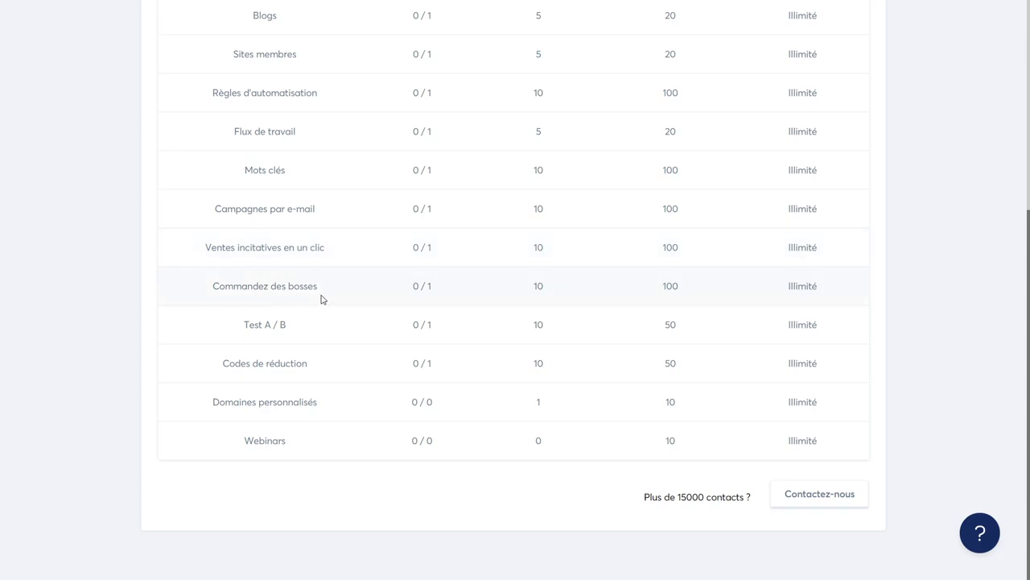
{"action": "scroll", "coordinate": [352, 317], "scroll_direction": "up", "scroll_amount": 3}
{"action": "scroll", "coordinate": [352, 317], "scroll_direction": "up", "scroll_amount": 2}
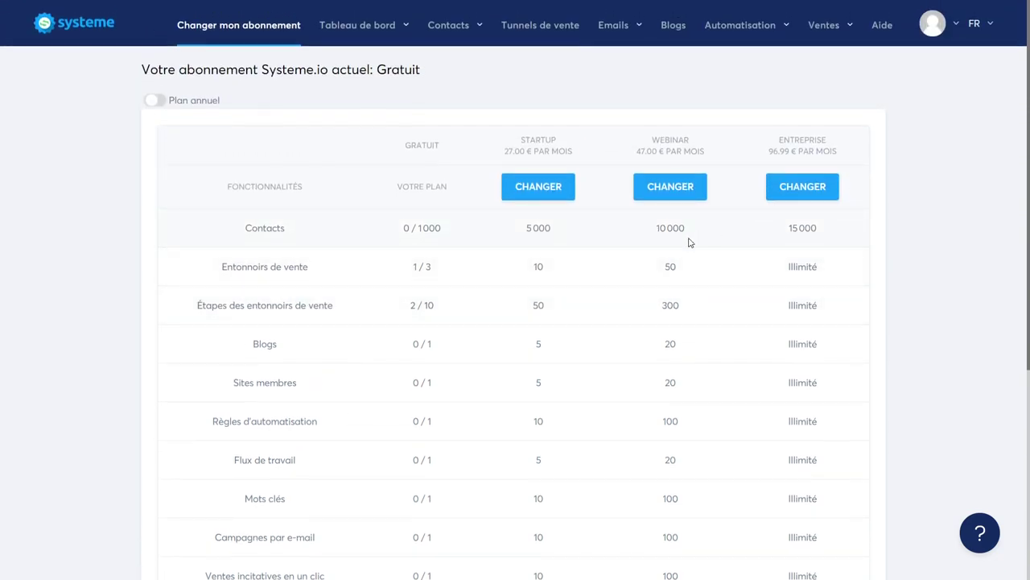
{"action": "scroll", "coordinate": [632, 263], "scroll_direction": "down", "scroll_amount": 4}
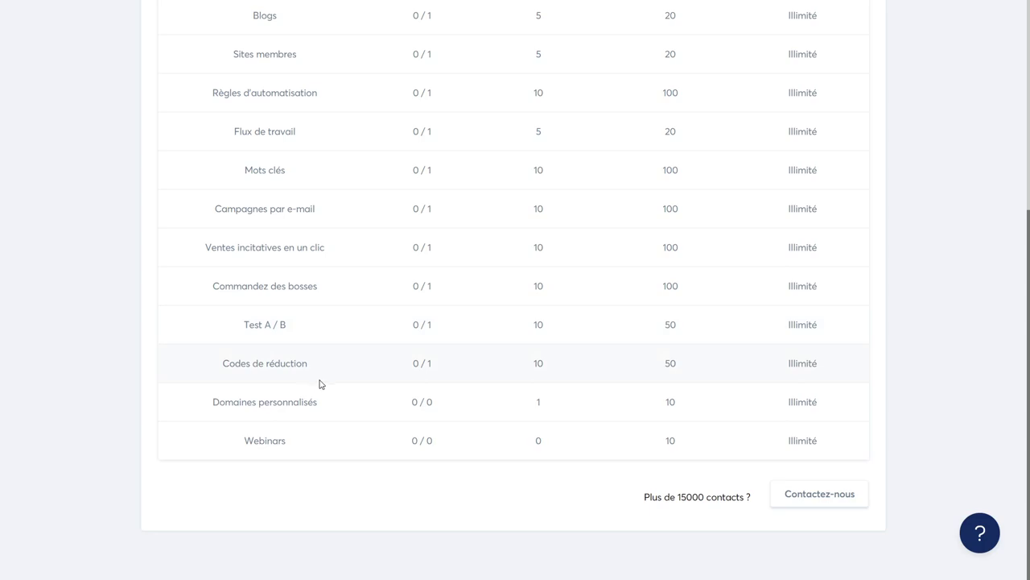
{"action": "left_click_drag", "start_coordinate": [303, 363], "coordinate": [199, 372]}
{"action": "left_click", "coordinate": [236, 357]}
{"action": "left_click_drag", "start_coordinate": [324, 403], "coordinate": [206, 402]}
{"action": "left_click", "coordinate": [301, 444]}
{"action": "left_click_drag", "start_coordinate": [265, 440], "coordinate": [329, 431]}
{"action": "left_click", "coordinate": [329, 430]}
Go back over the free plan's column heading and its limits at the start of the subscription table.
{"action": "scroll", "coordinate": [343, 385], "scroll_direction": "up", "scroll_amount": 4}
{"action": "left_click_drag", "start_coordinate": [400, 145], "coordinate": [449, 146]}
{"action": "left_click", "coordinate": [448, 147]}
{"action": "scroll", "coordinate": [428, 205], "scroll_direction": "down", "scroll_amount": 1}
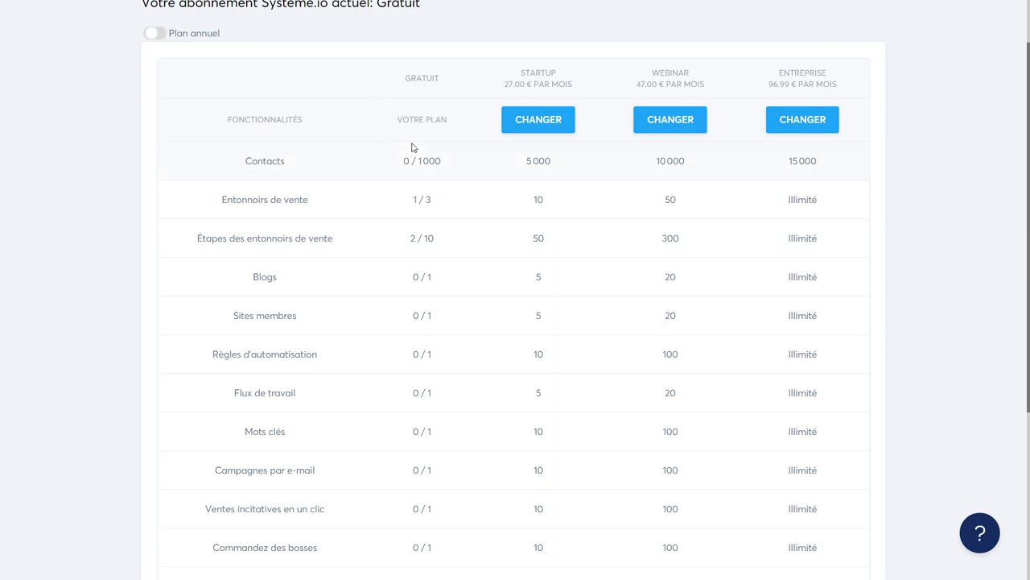
{"action": "left_click_drag", "start_coordinate": [408, 80], "coordinate": [460, 87]}
{"action": "left_click", "coordinate": [456, 87]}
{"action": "scroll", "coordinate": [434, 93], "scroll_direction": "up", "scroll_amount": 2}
View the main dashboard and the Mes formations course list, and return to the dashboard.
{"action": "mouse_move", "coordinate": [390, 32]}
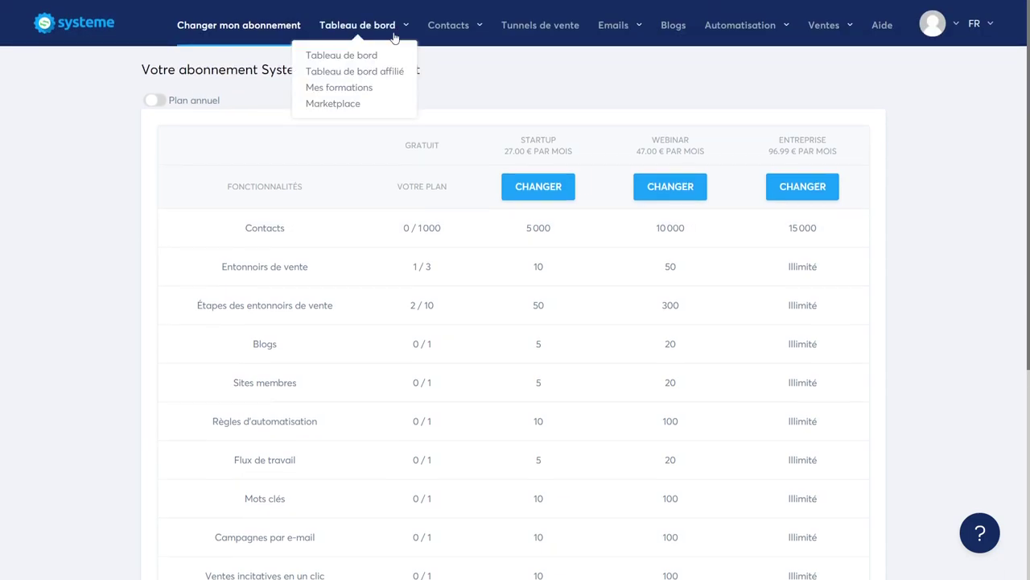
{"action": "left_click", "coordinate": [376, 59]}
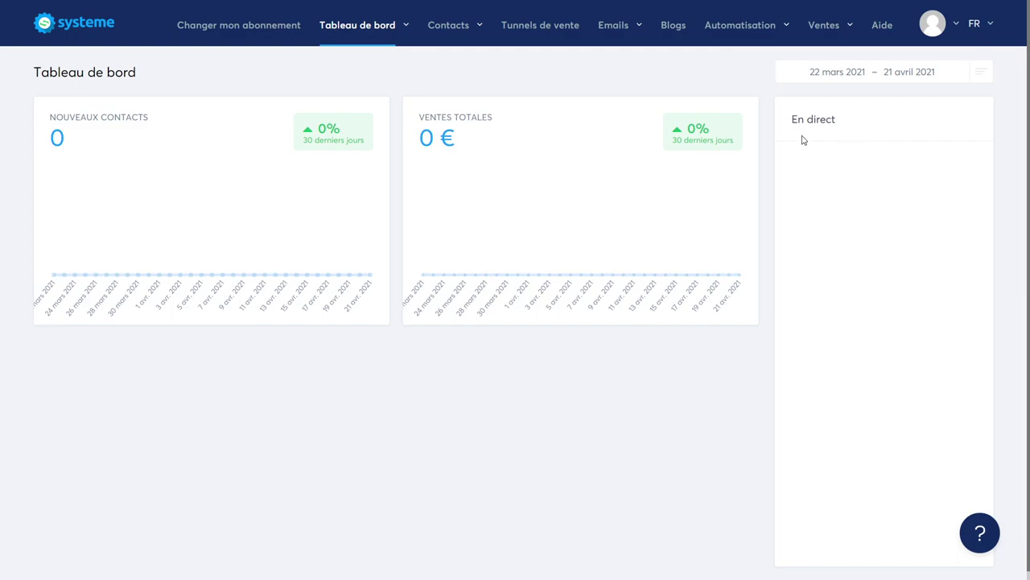
{"action": "mouse_move", "coordinate": [337, 31]}
{"action": "left_click", "coordinate": [338, 88]}
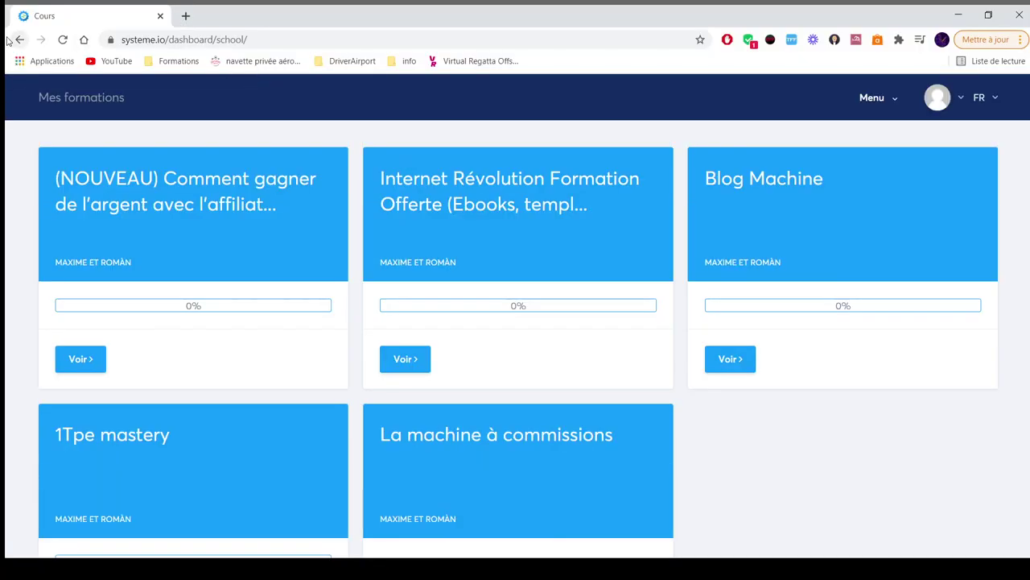
{"action": "left_click", "coordinate": [59, 39]}
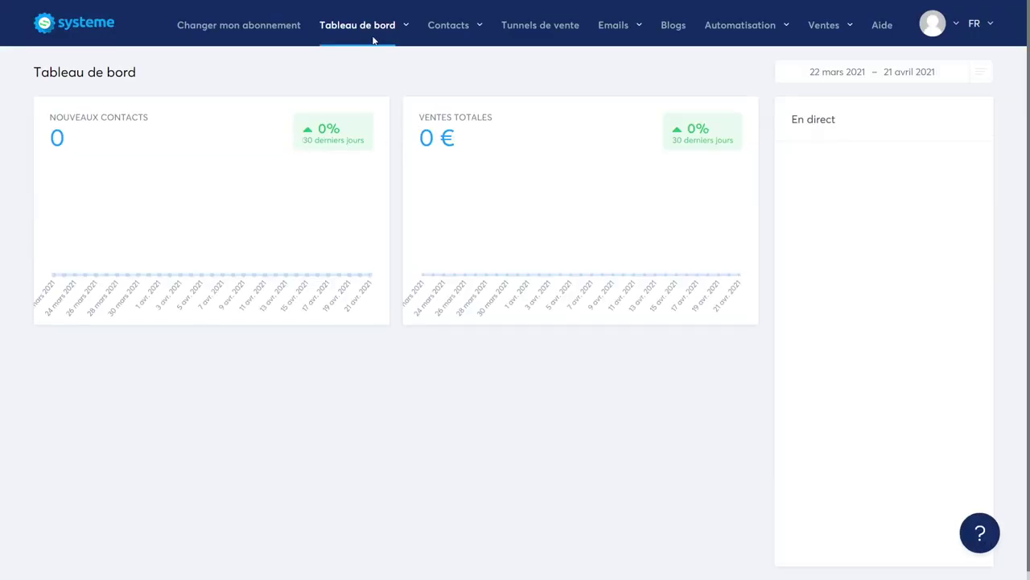
{"action": "mouse_move", "coordinate": [356, 41]}
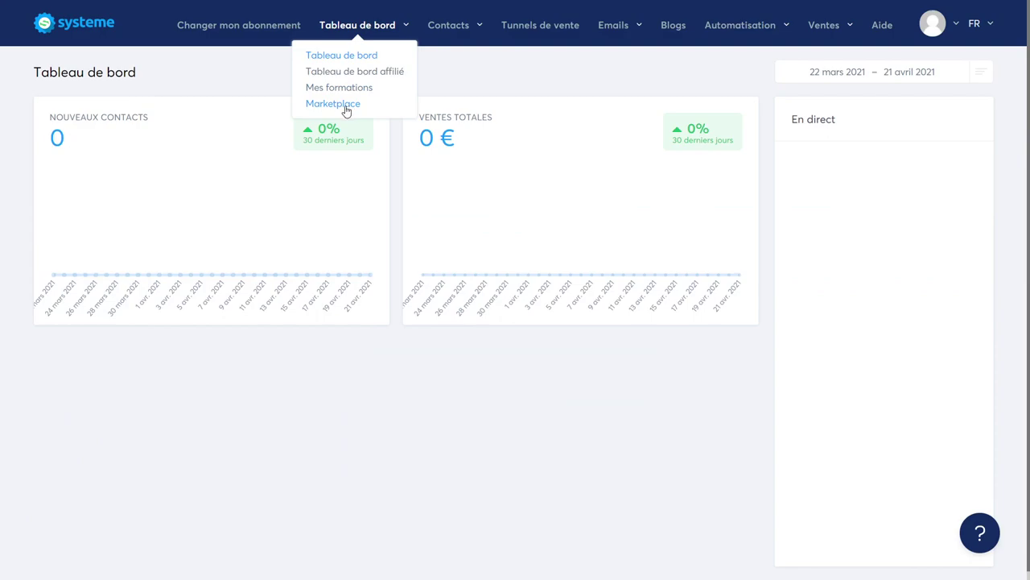
Open the contact list and look through its available filters.
{"action": "mouse_move", "coordinate": [463, 34]}
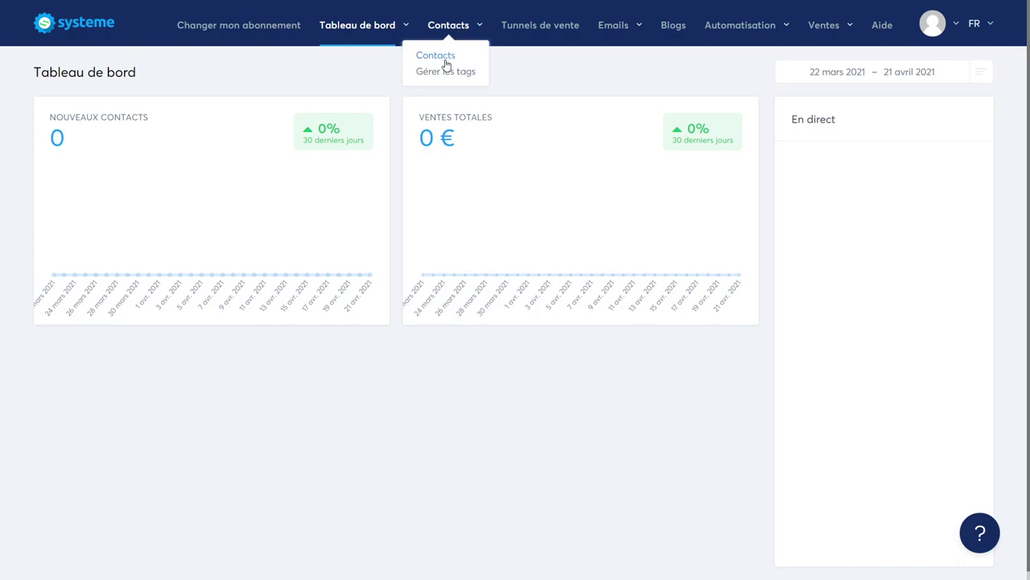
{"action": "left_click", "coordinate": [446, 58]}
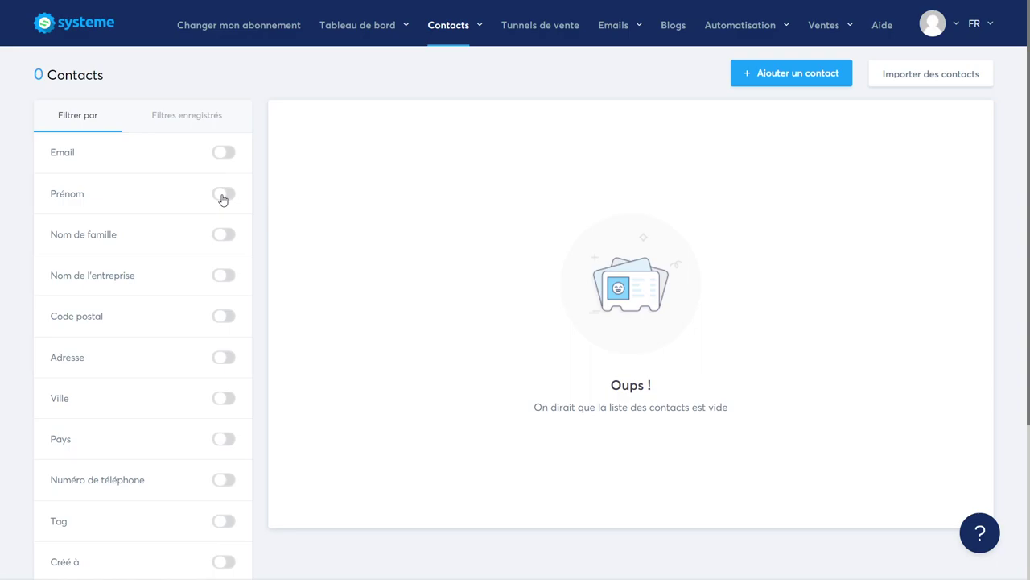
{"action": "scroll", "coordinate": [223, 211], "scroll_direction": "down", "scroll_amount": 2}
{"action": "scroll", "coordinate": [311, 299], "scroll_direction": "up", "scroll_amount": 2}
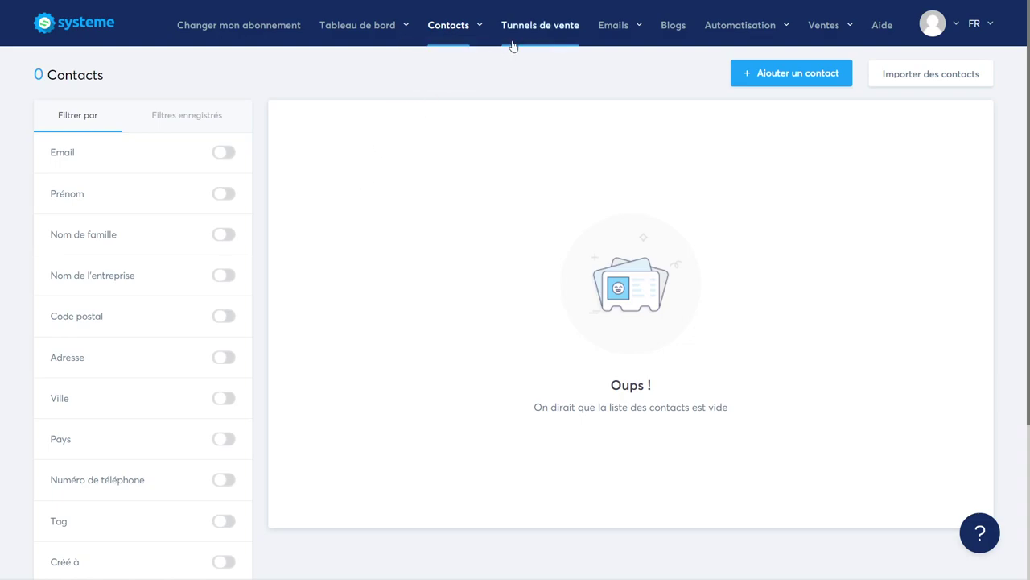
Create a sales funnel named "test" of the type Construisez votre audience with Euro as currency.
{"action": "left_click", "coordinate": [535, 31]}
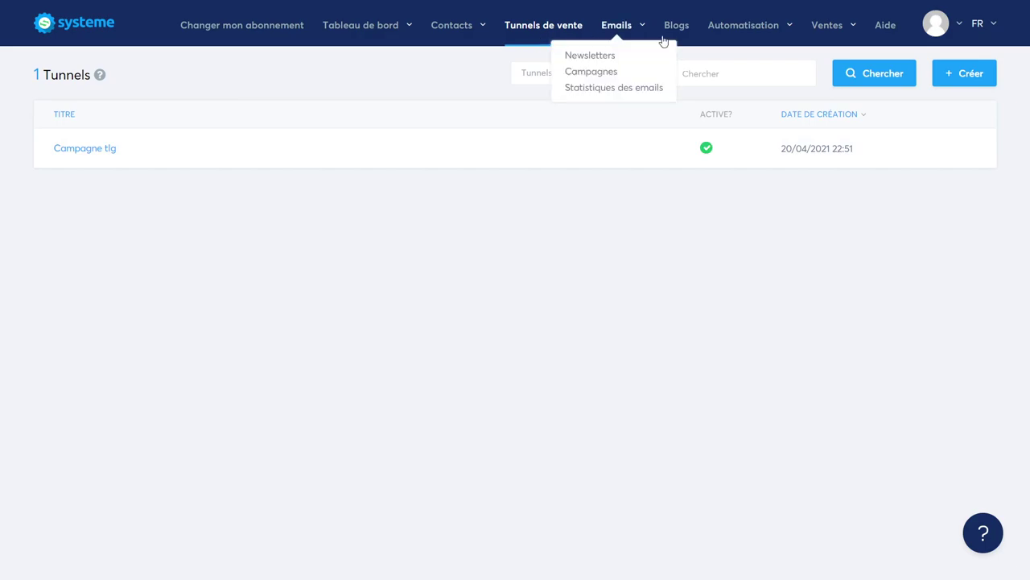
{"action": "left_click", "coordinate": [967, 77]}
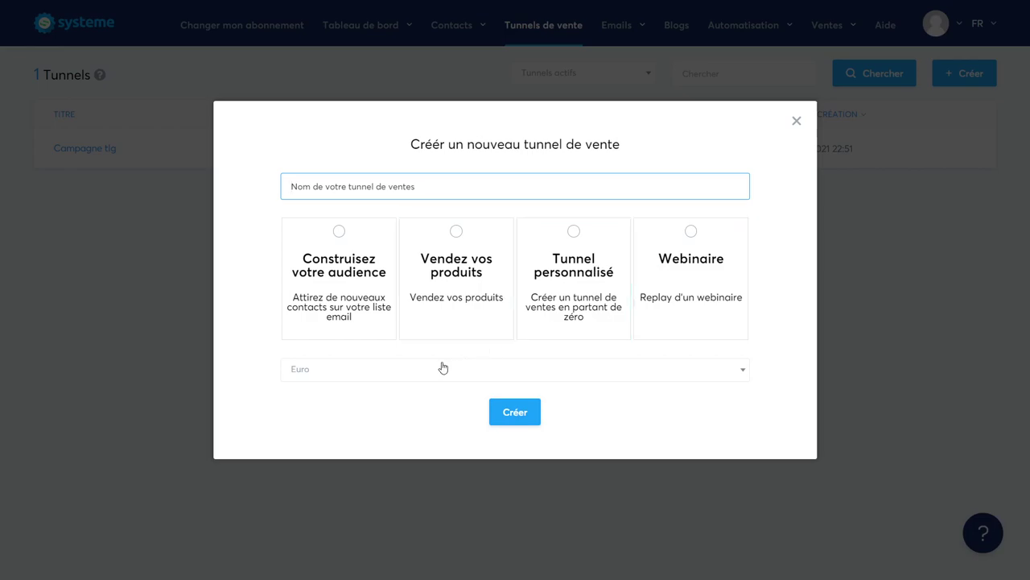
{"action": "left_click", "coordinate": [339, 235]}
{"action": "left_click", "coordinate": [365, 185]}
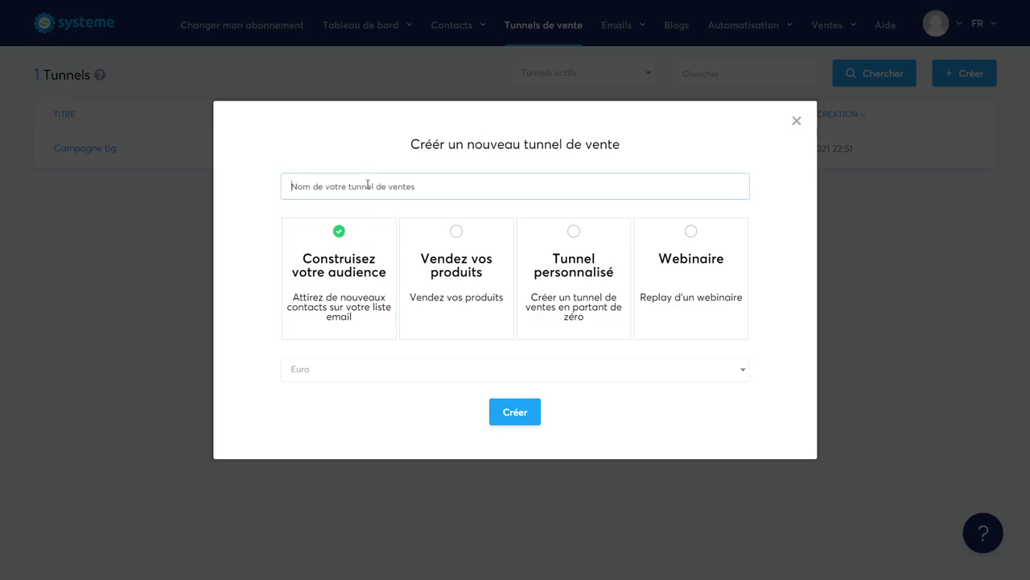
{"action": "type", "text": "test"}
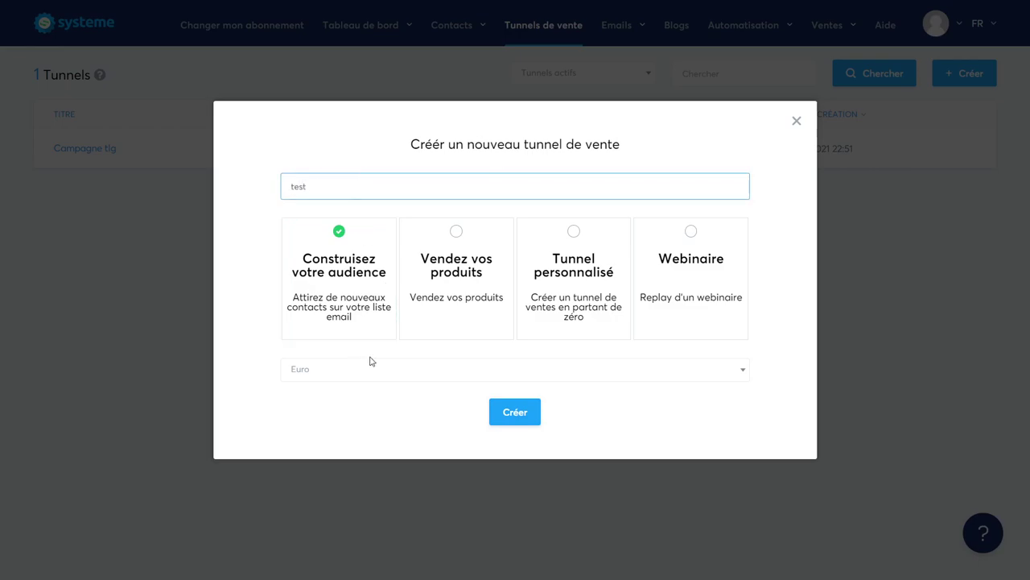
{"action": "left_click", "coordinate": [516, 411]}
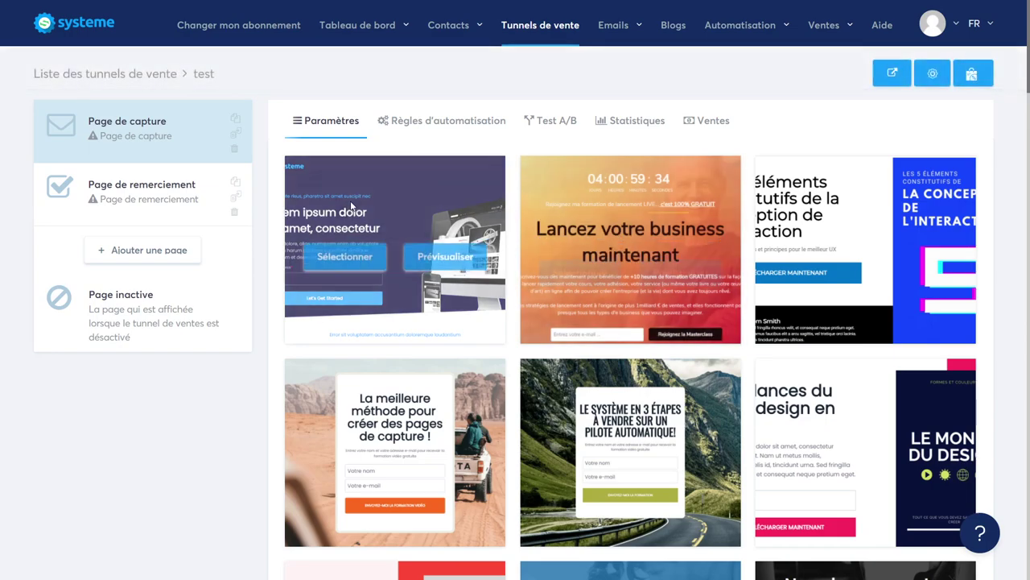
Preview the "Lancez votre business maintenant" capture page template, close the preview and return to the template list.
{"action": "scroll", "coordinate": [567, 198], "scroll_direction": "down", "scroll_amount": 1}
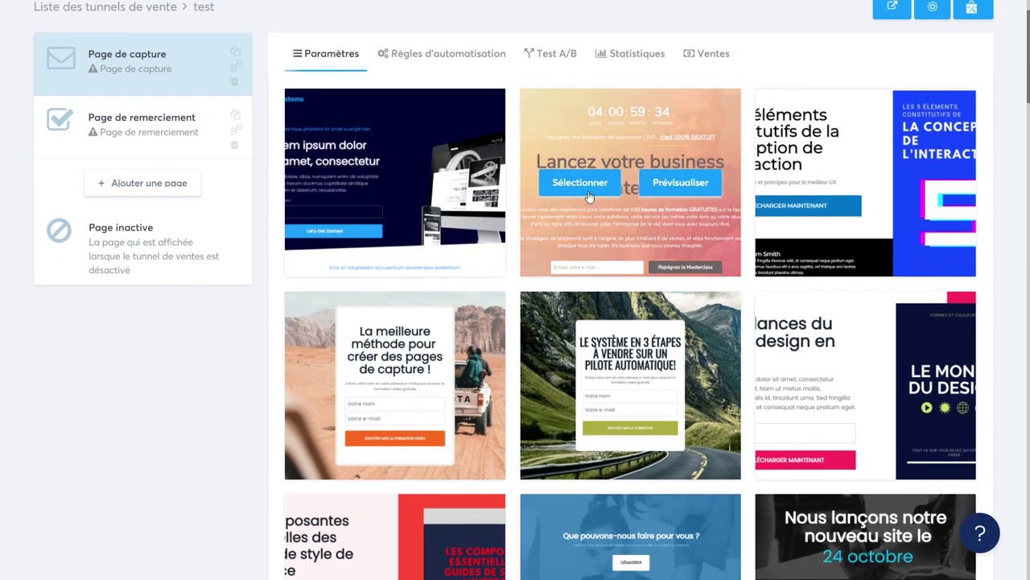
{"action": "left_click", "coordinate": [673, 198]}
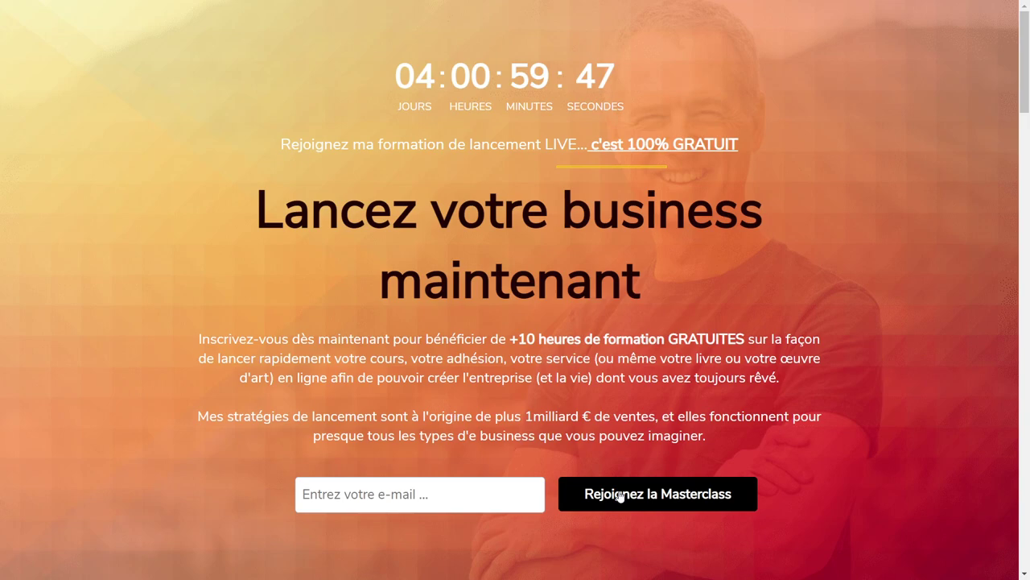
{"action": "key", "text": "F11"}
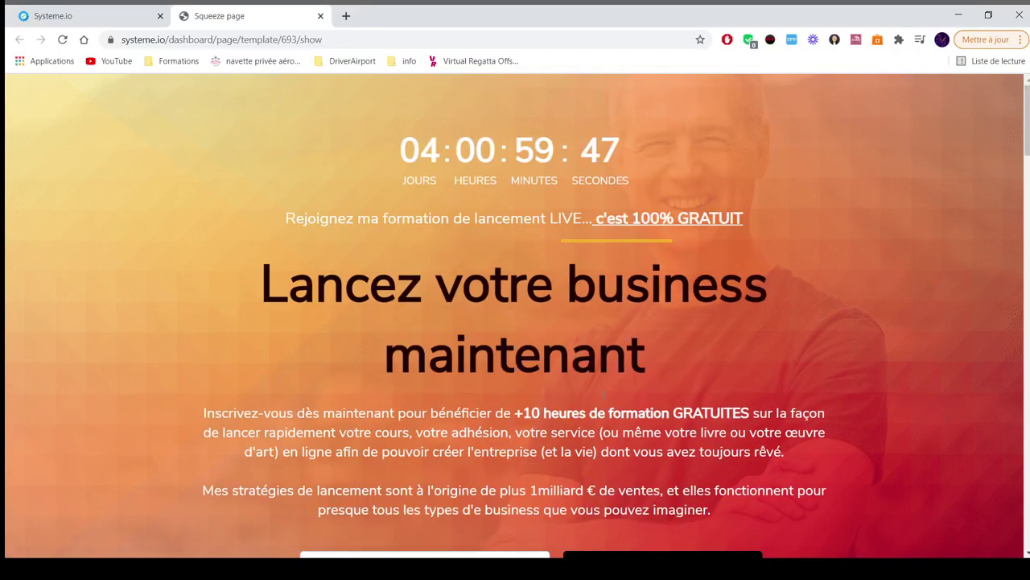
{"action": "left_click", "coordinate": [320, 15]}
{"action": "key", "text": "F11"}
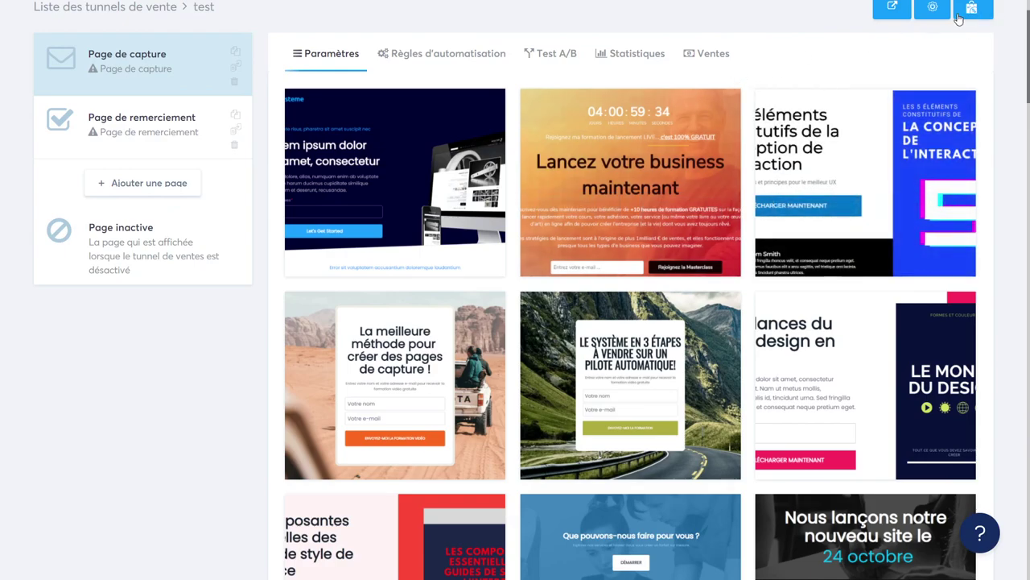
{"action": "scroll", "coordinate": [394, 30], "scroll_direction": "up", "scroll_amount": 1}
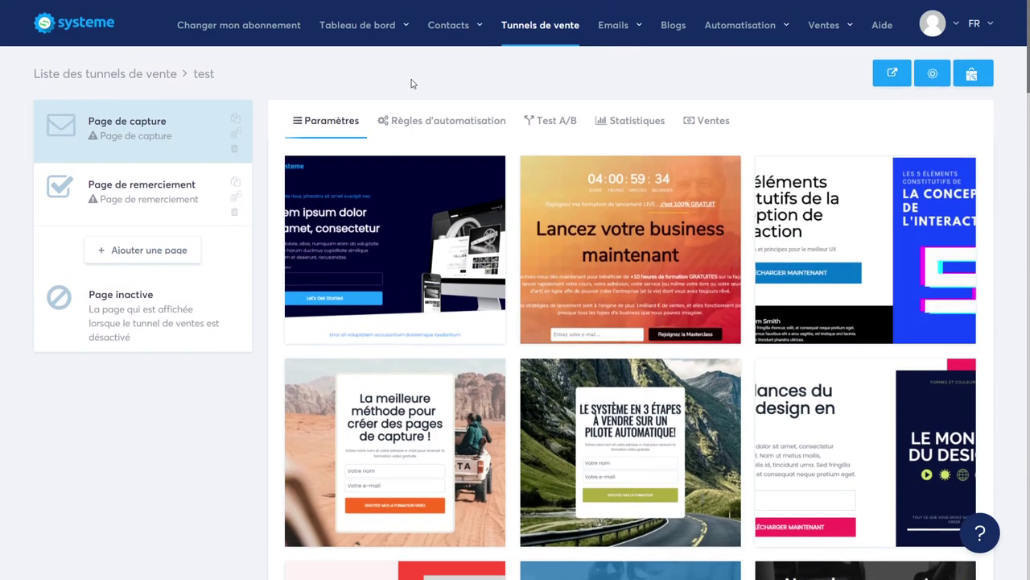
{"action": "mouse_move", "coordinate": [583, 266]}
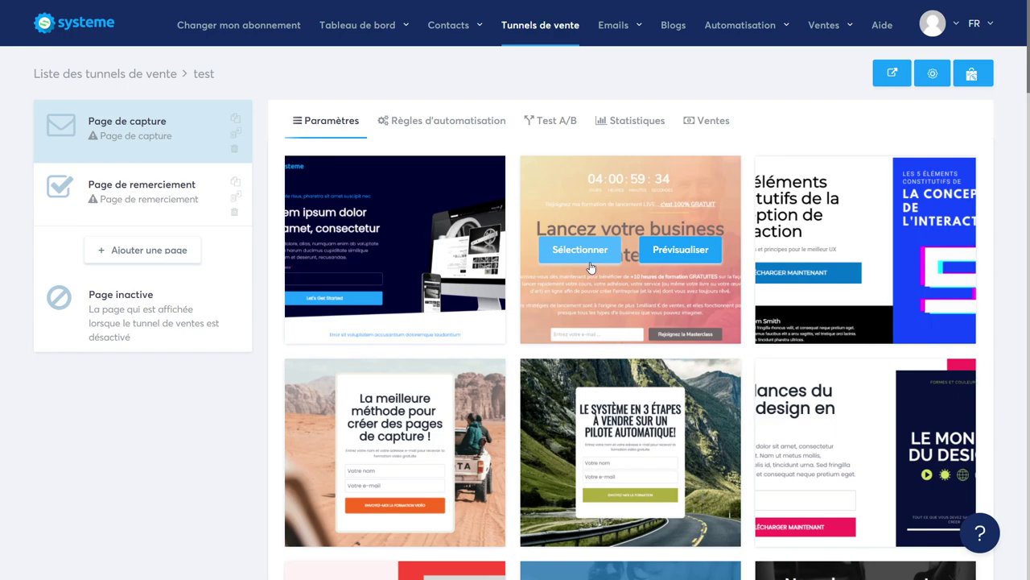
Browse the available capture page templates for the test funnel and return to the start of the list.
{"action": "scroll", "coordinate": [590, 265], "scroll_direction": "down", "scroll_amount": 6}
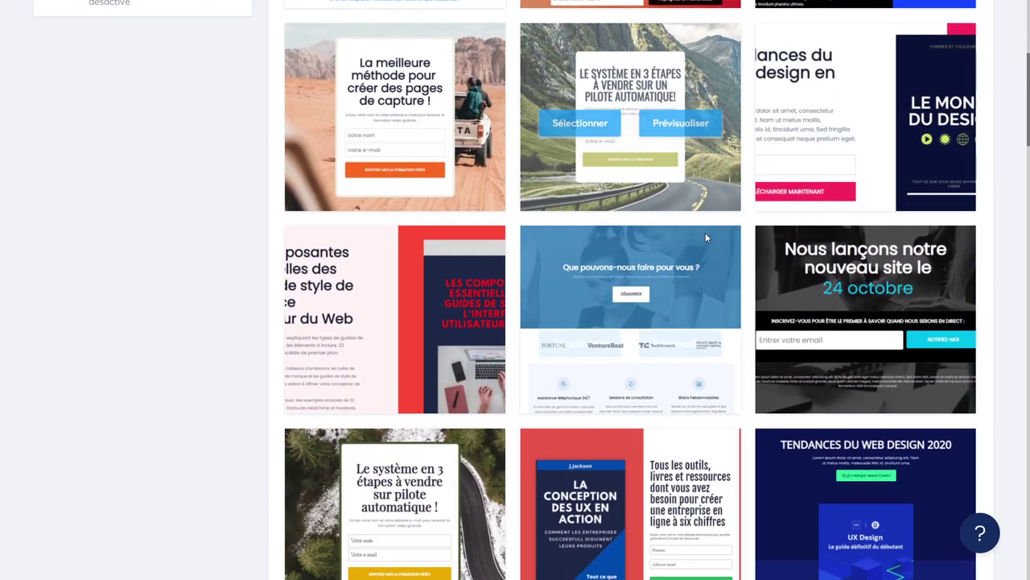
{"action": "scroll", "coordinate": [620, 240], "scroll_direction": "down", "scroll_amount": 4}
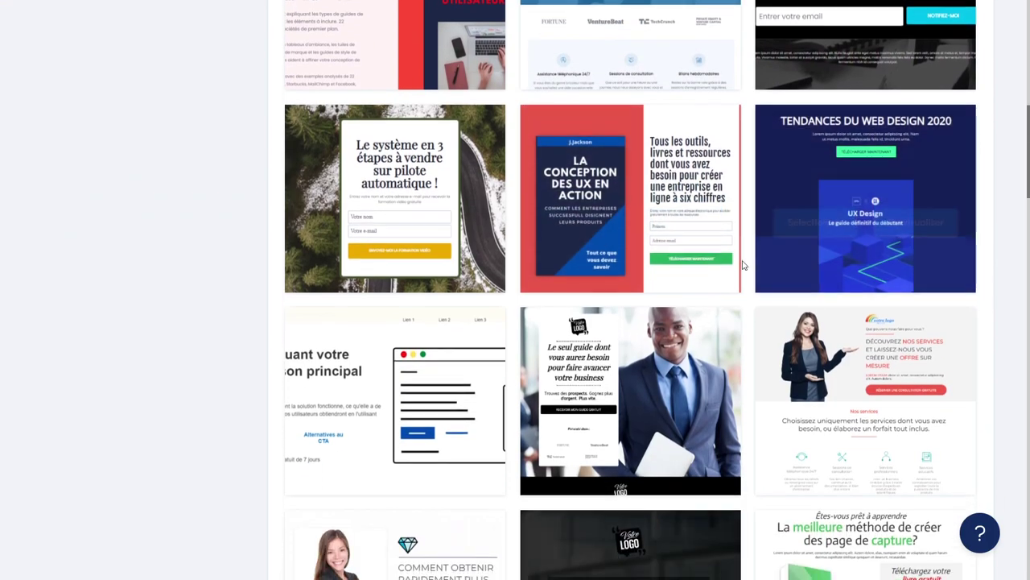
{"action": "scroll", "coordinate": [741, 399], "scroll_direction": "down", "scroll_amount": 1}
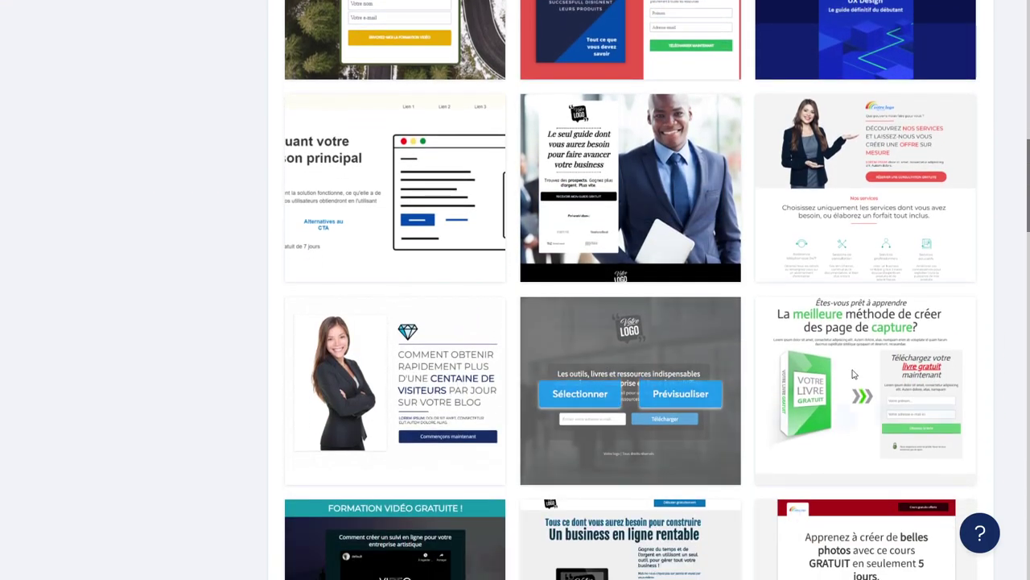
{"action": "scroll", "coordinate": [763, 305], "scroll_direction": "down", "scroll_amount": 3}
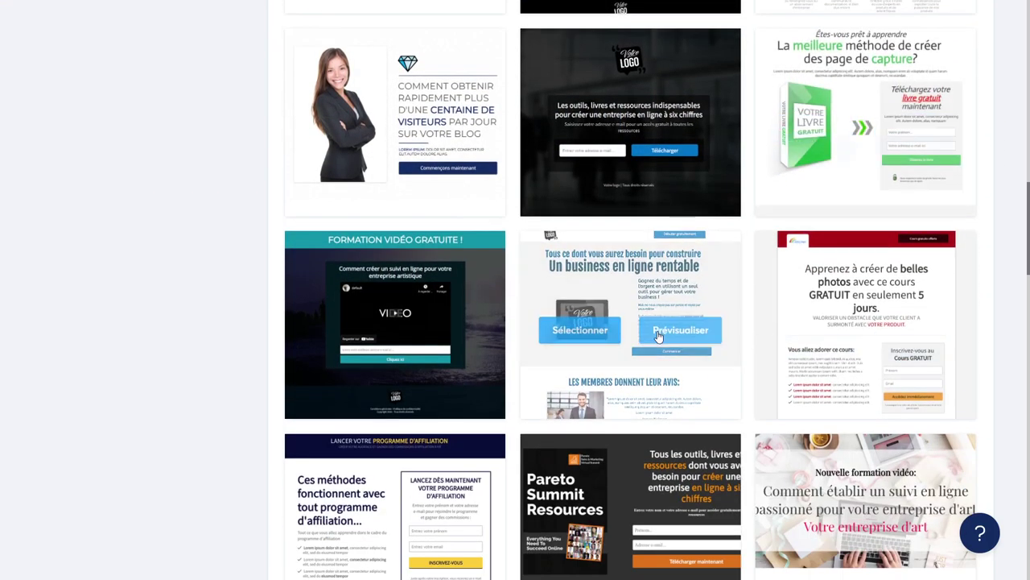
{"action": "scroll", "coordinate": [769, 332], "scroll_direction": "up", "scroll_amount": 5}
{"action": "scroll", "coordinate": [764, 323], "scroll_direction": "up", "scroll_amount": 10}
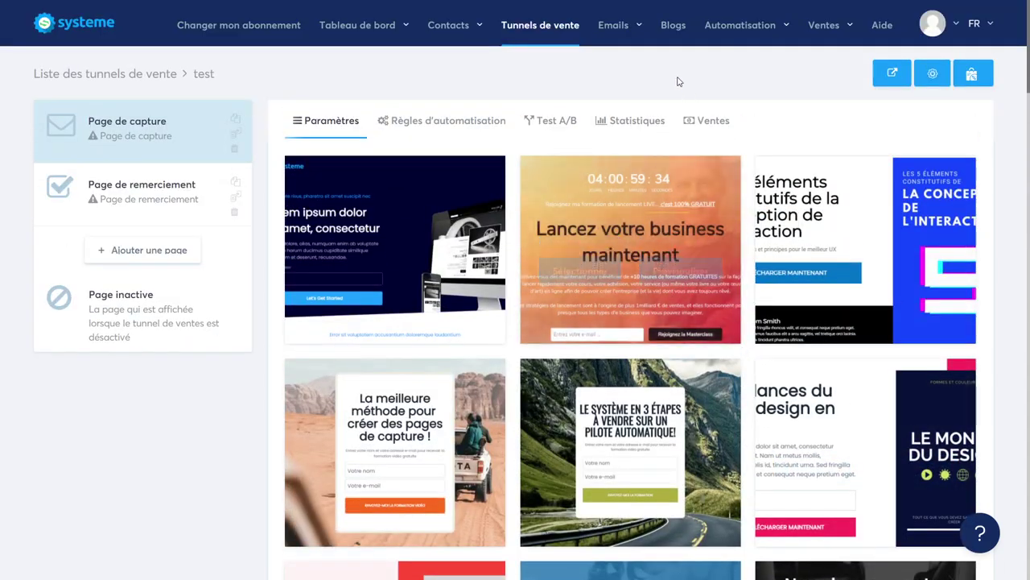
View the newsletter list and the email statistics dashboard, and open the blog list.
{"action": "mouse_move", "coordinate": [605, 31]}
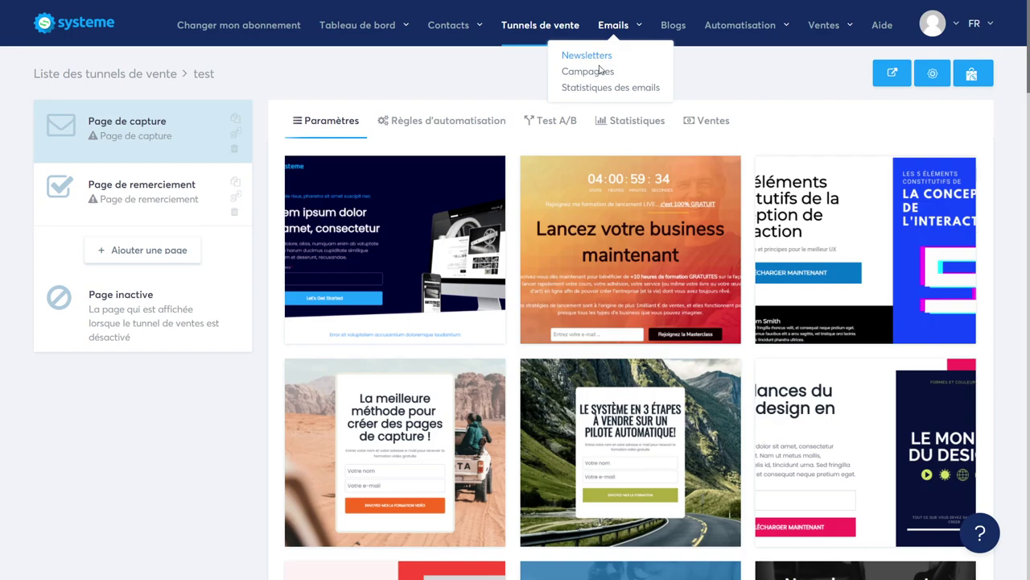
{"action": "left_click", "coordinate": [599, 66]}
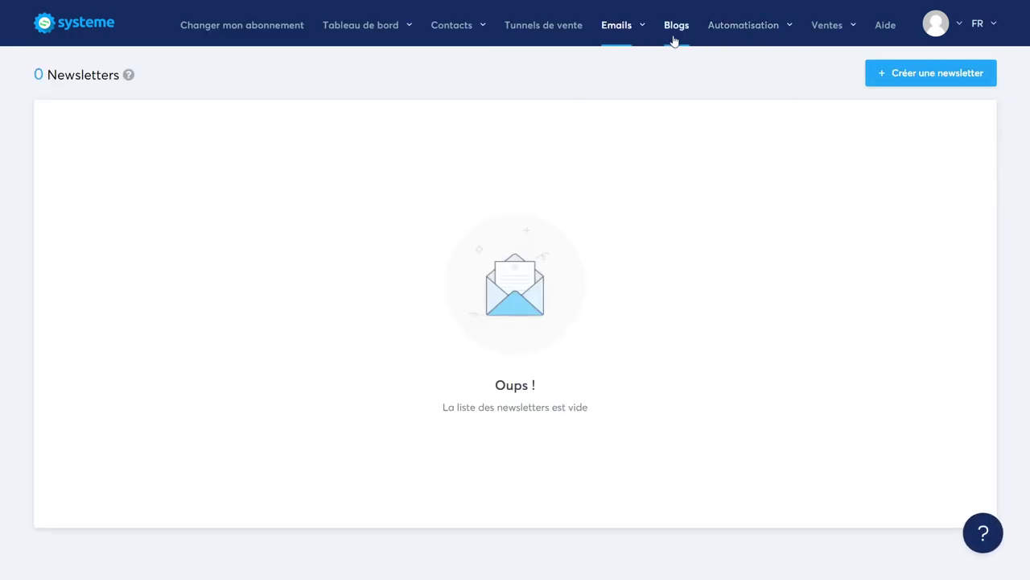
{"action": "mouse_move", "coordinate": [616, 39]}
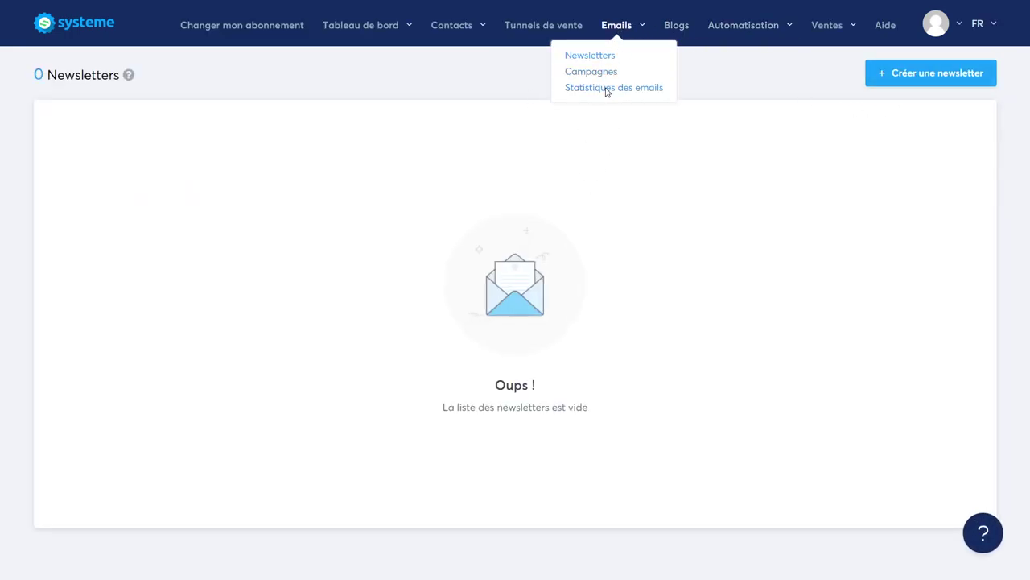
{"action": "left_click", "coordinate": [675, 89]}
{"action": "scroll", "coordinate": [430, 272], "scroll_direction": "down", "scroll_amount": 2}
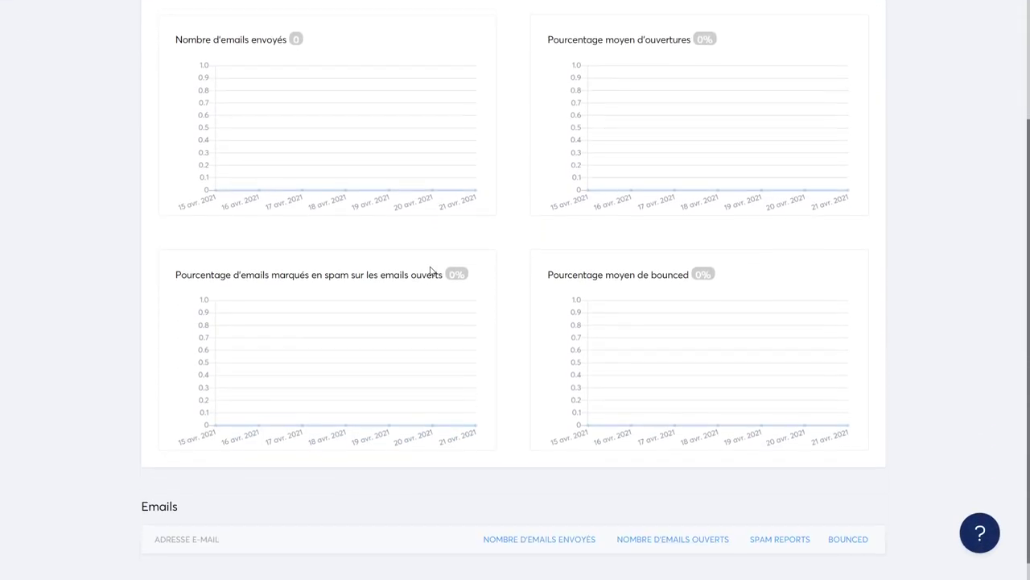
{"action": "scroll", "coordinate": [662, 290], "scroll_direction": "up", "scroll_amount": 3}
{"action": "scroll", "coordinate": [524, 315], "scroll_direction": "down", "scroll_amount": 1}
{"action": "scroll", "coordinate": [524, 314], "scroll_direction": "down", "scroll_amount": 1}
{"action": "scroll", "coordinate": [701, 289], "scroll_direction": "up", "scroll_amount": 2}
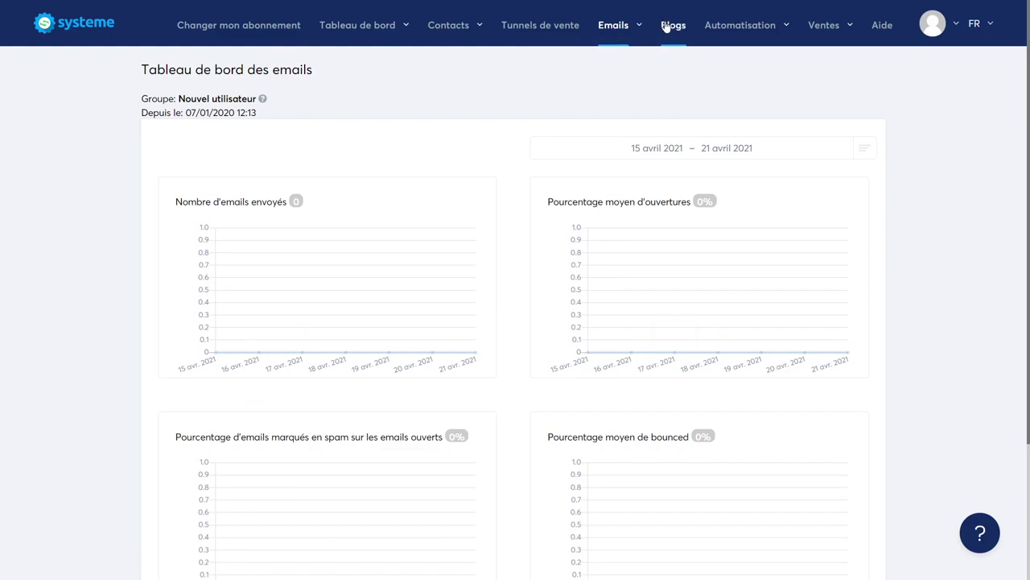
{"action": "left_click", "coordinate": [667, 25]}
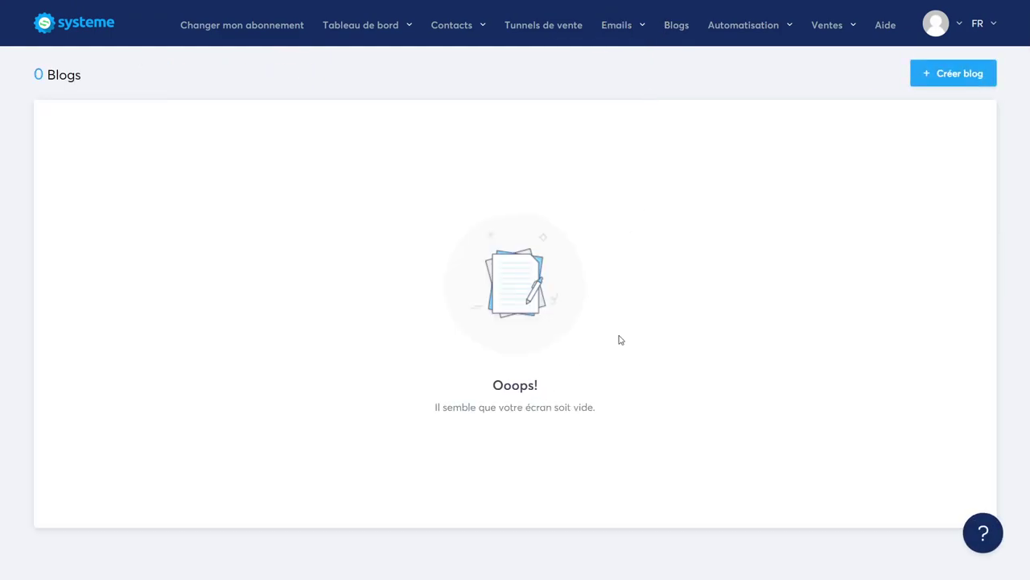
Open the automation rules and filter them by the trigger type Campagne terminée.
{"action": "mouse_move", "coordinate": [736, 27]}
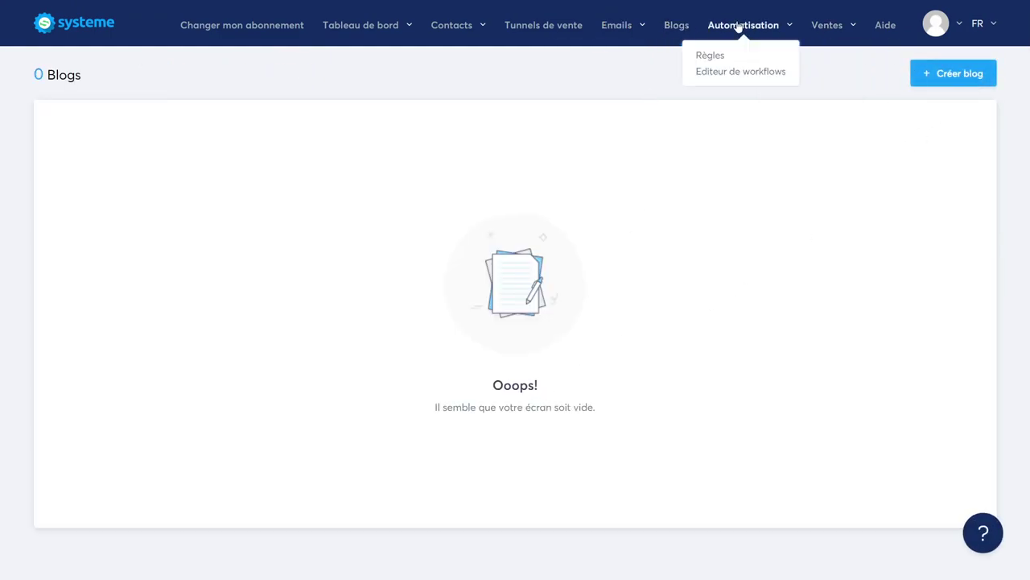
{"action": "left_click", "coordinate": [710, 56]}
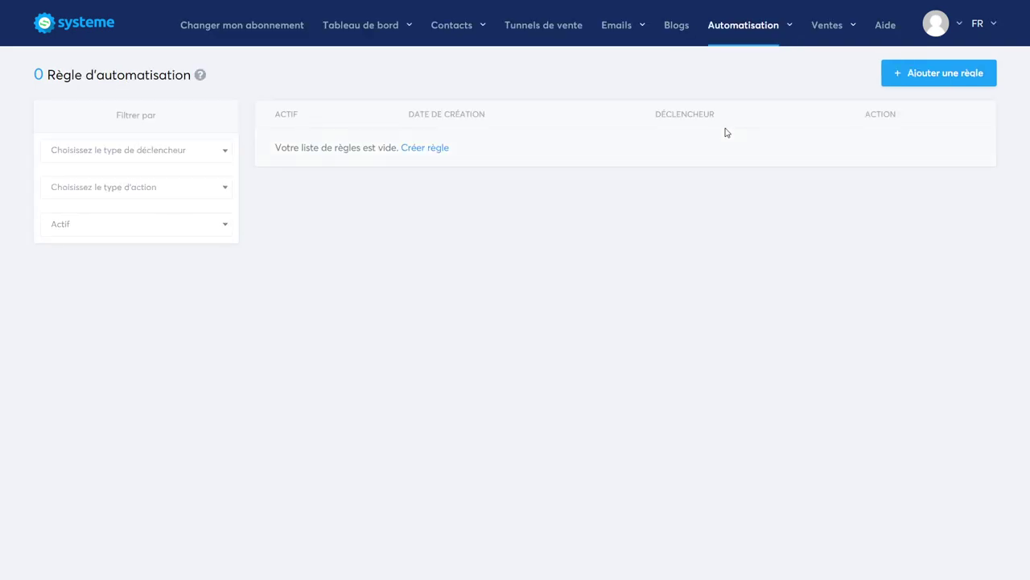
{"action": "left_click", "coordinate": [202, 160]}
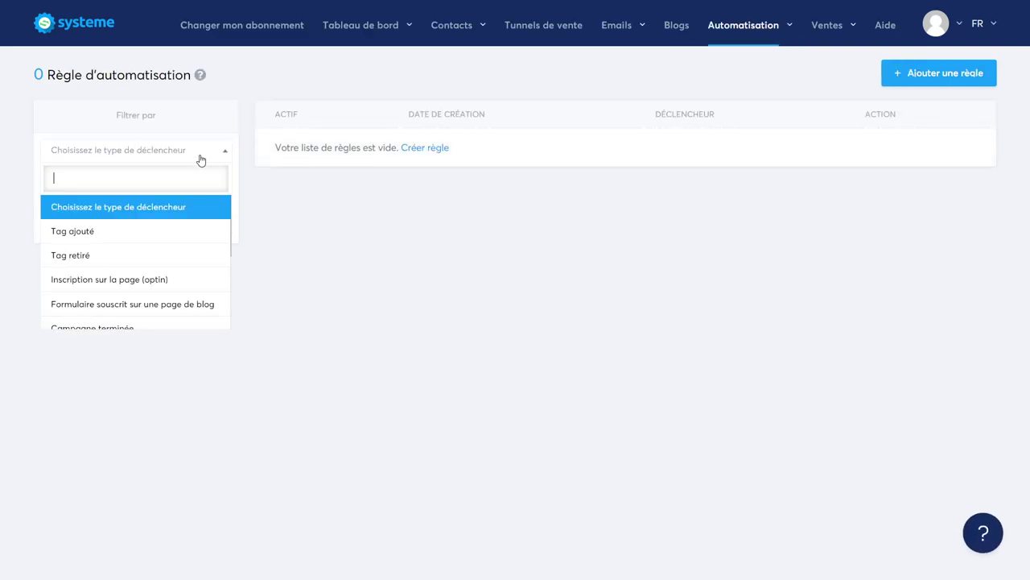
{"action": "scroll", "coordinate": [137, 230], "scroll_direction": "down", "scroll_amount": 1}
{"action": "scroll", "coordinate": [138, 231], "scroll_direction": "up", "scroll_amount": 1}
{"action": "scroll", "coordinate": [138, 230], "scroll_direction": "down", "scroll_amount": 1}
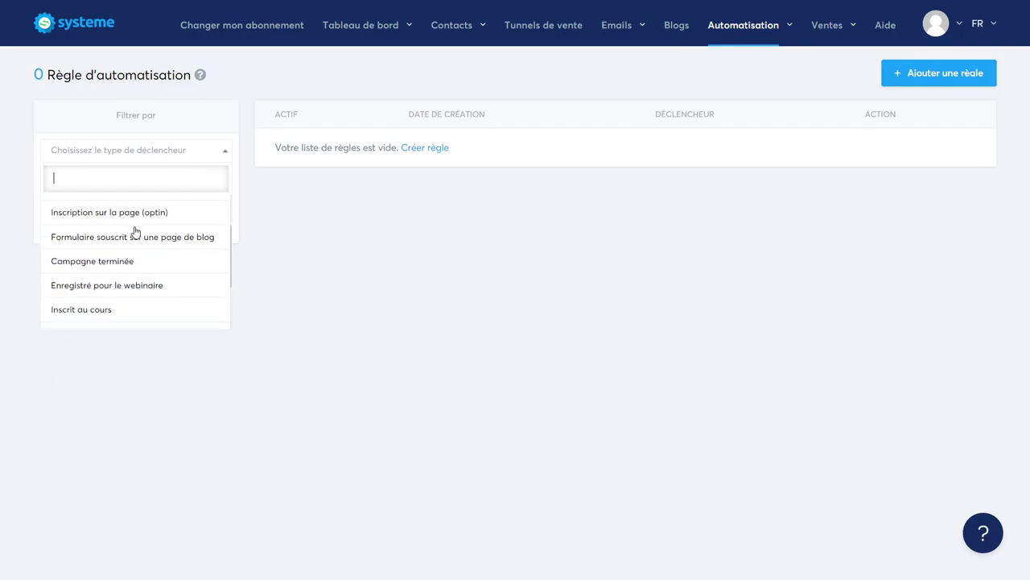
{"action": "scroll", "coordinate": [148, 259], "scroll_direction": "down", "scroll_amount": 1}
{"action": "scroll", "coordinate": [130, 227], "scroll_direction": "up", "scroll_amount": 1}
{"action": "left_click", "coordinate": [142, 262]}
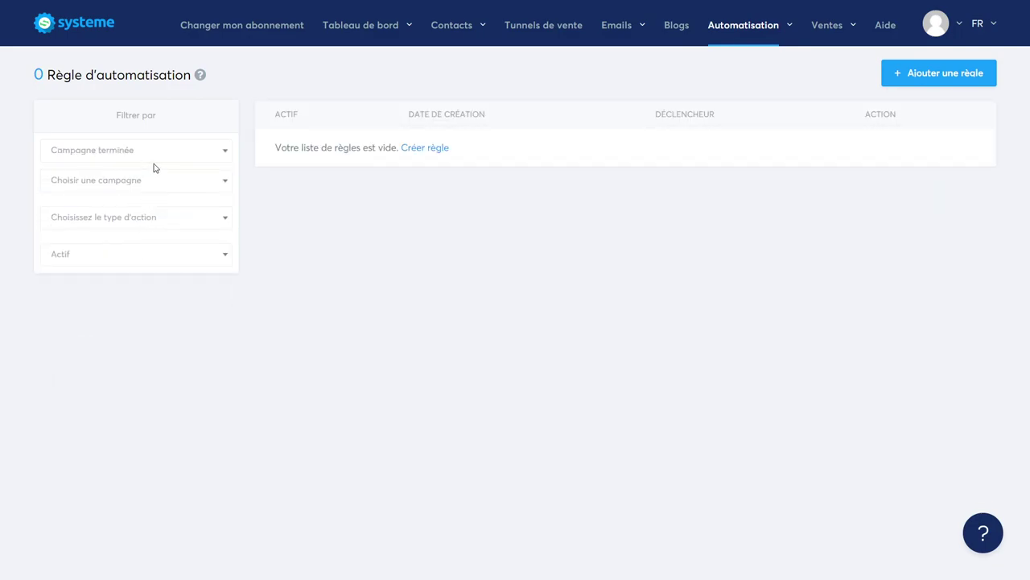
Look through the action types available for filtering automation rules and close the list without choosing one.
{"action": "left_click", "coordinate": [156, 222]}
{"action": "scroll", "coordinate": [170, 274], "scroll_direction": "down", "scroll_amount": 1}
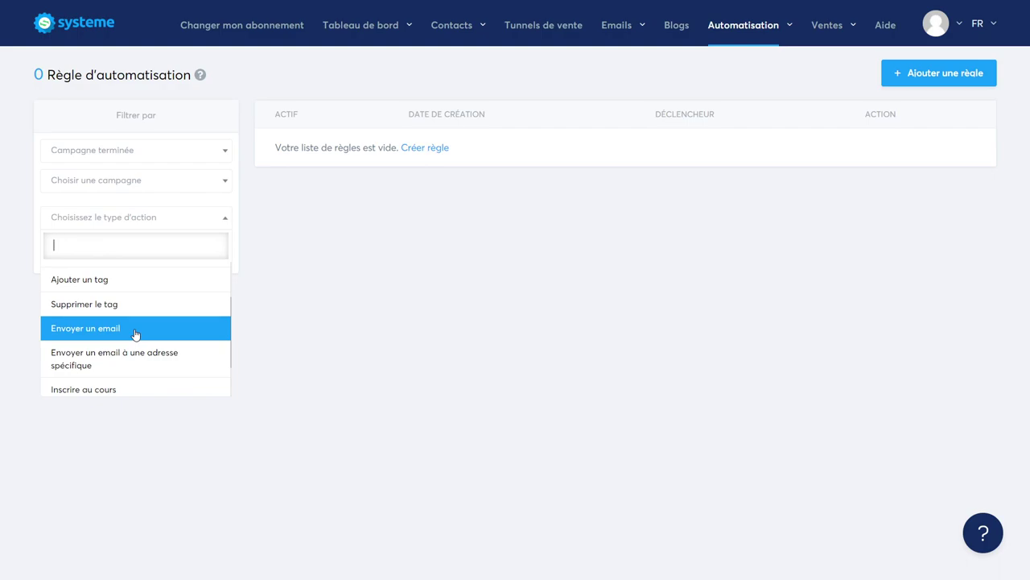
{"action": "scroll", "coordinate": [136, 334], "scroll_direction": "down", "scroll_amount": 1}
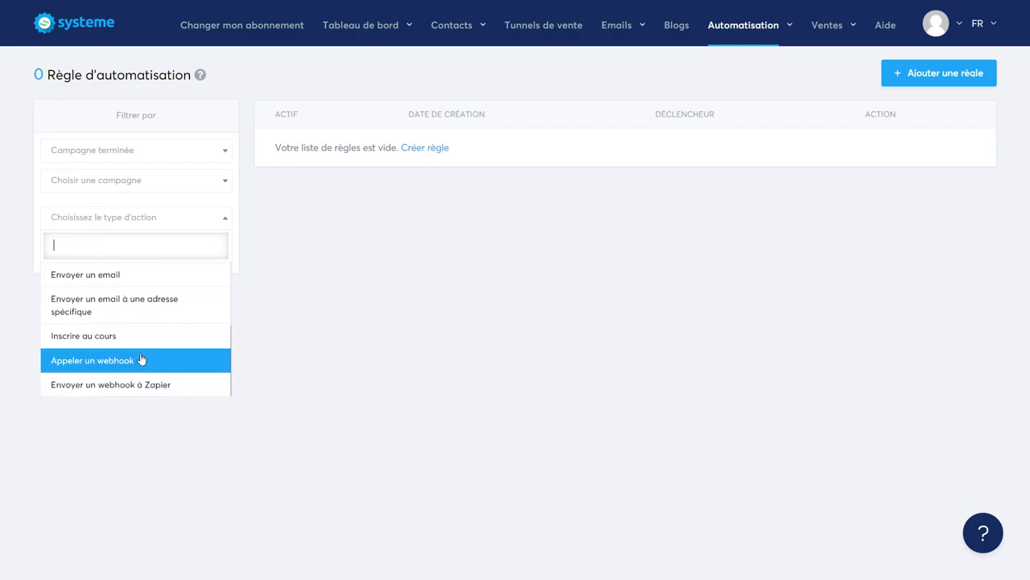
{"action": "scroll", "coordinate": [157, 372], "scroll_direction": "up", "scroll_amount": 2}
{"action": "left_click", "coordinate": [381, 317]}
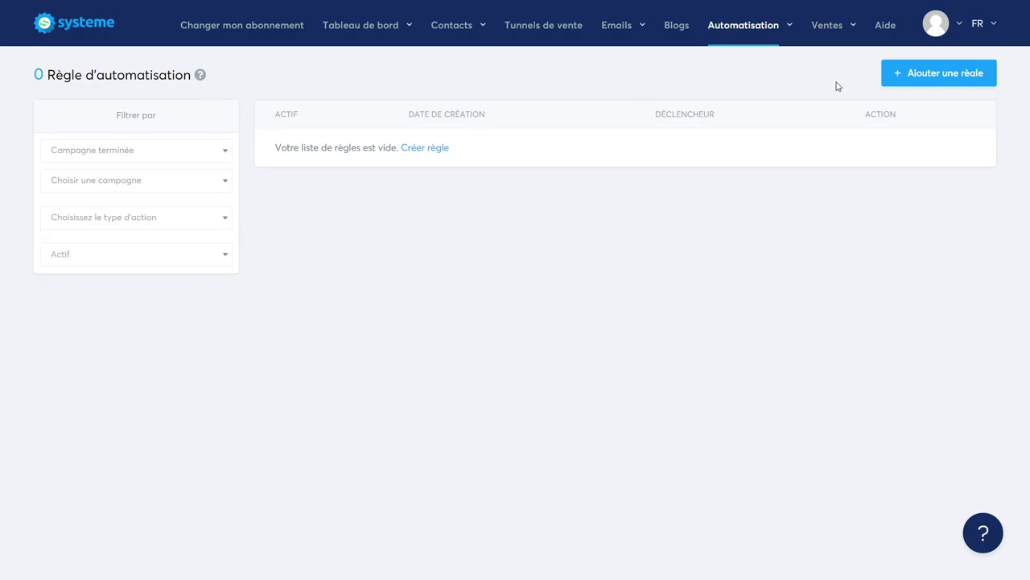
View the product list and the Abonnements page in the sales section.
{"action": "left_click", "coordinate": [846, 33]}
{"action": "mouse_move", "coordinate": [833, 28]}
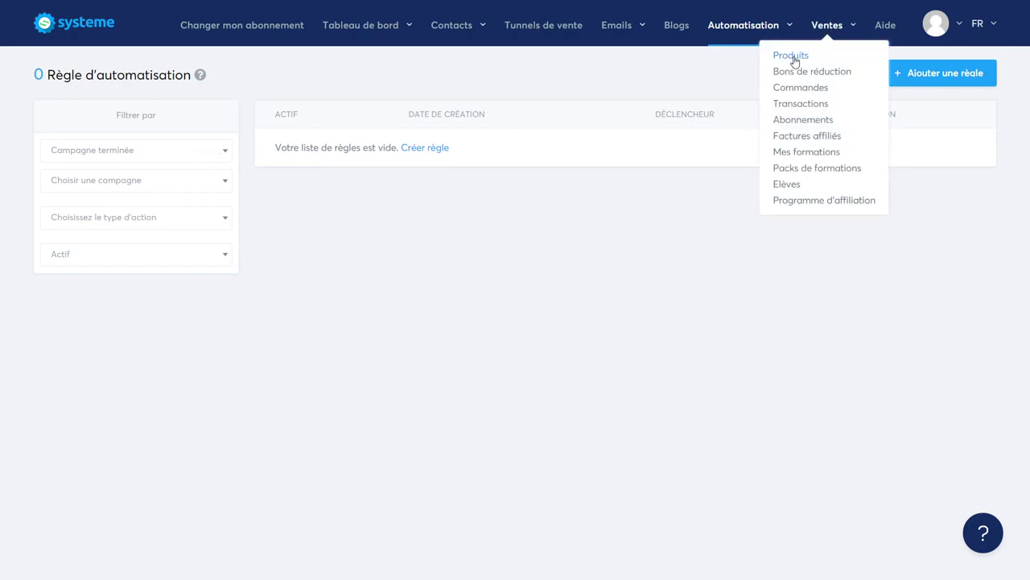
{"action": "left_click", "coordinate": [792, 57]}
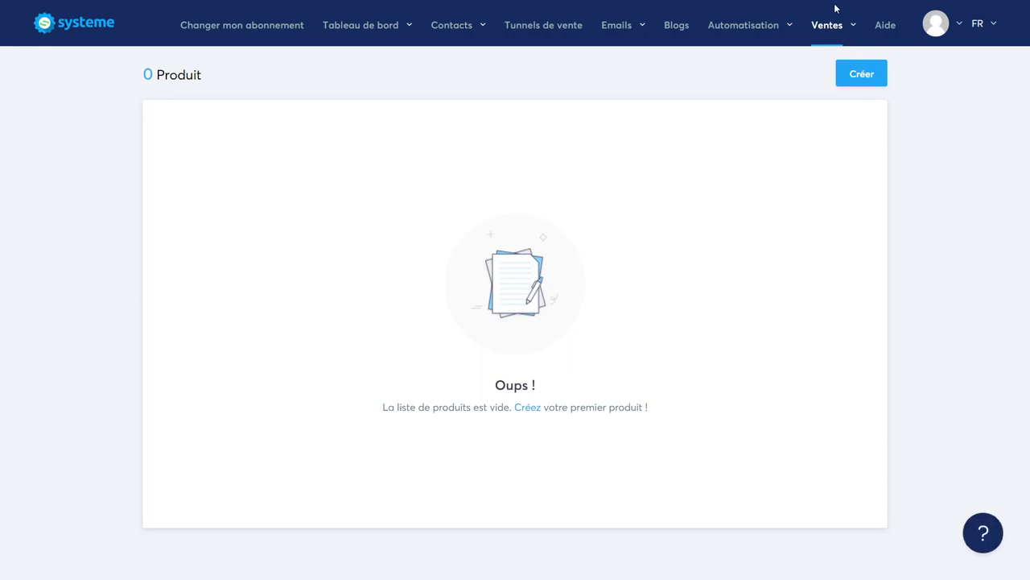
{"action": "mouse_move", "coordinate": [835, 16]}
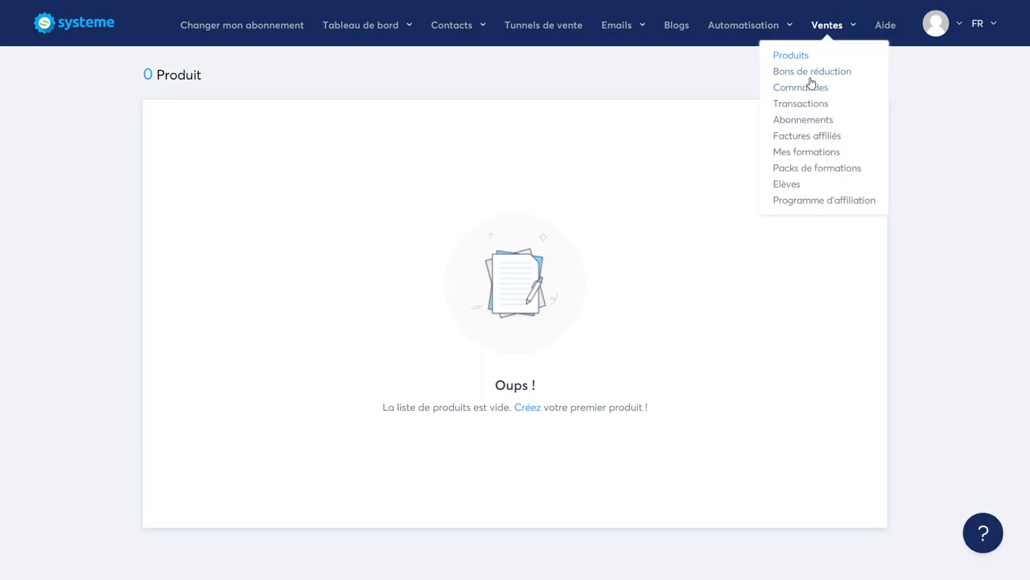
{"action": "left_click", "coordinate": [808, 121]}
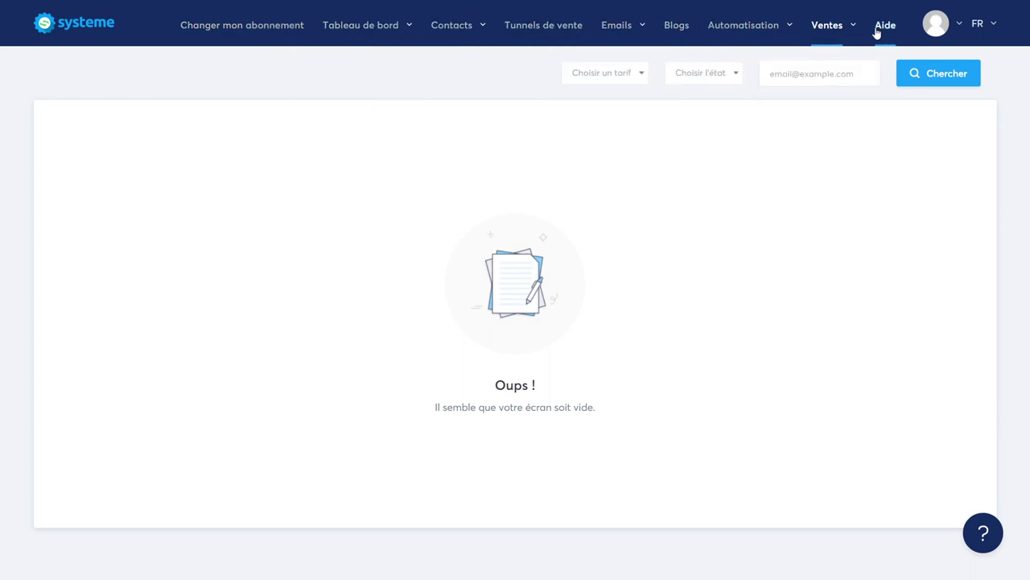
Open the affiliate dashboard, highlight the affiliate ID and view the link for promoting systeme.io.
{"action": "mouse_move", "coordinate": [358, 30]}
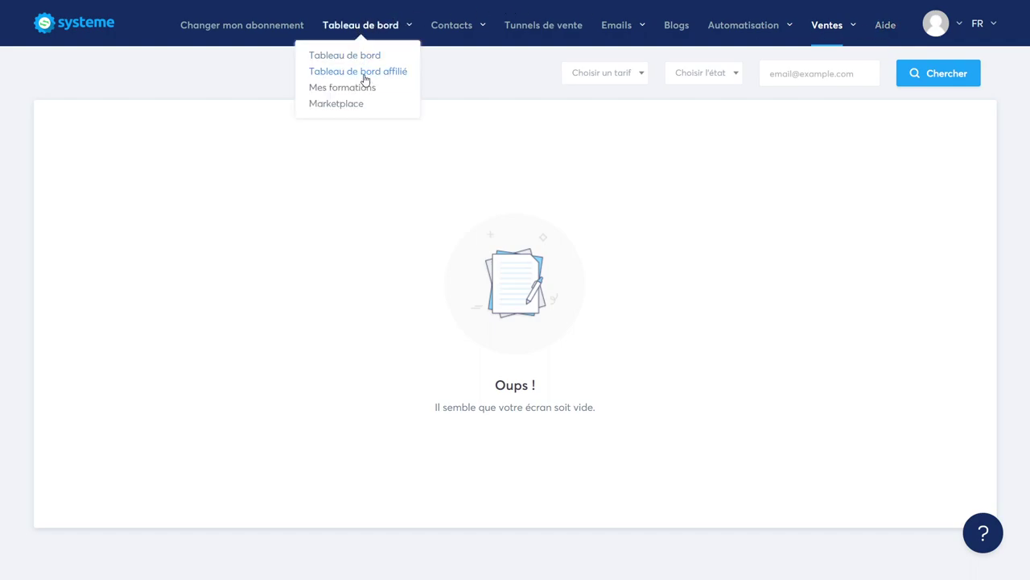
{"action": "left_click", "coordinate": [365, 79]}
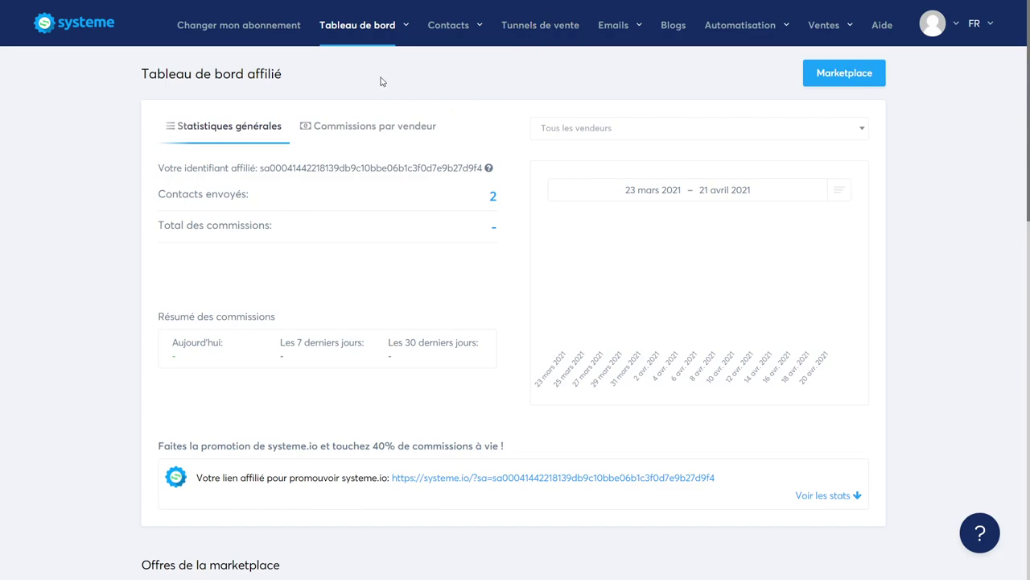
{"action": "mouse_move", "coordinate": [353, 32]}
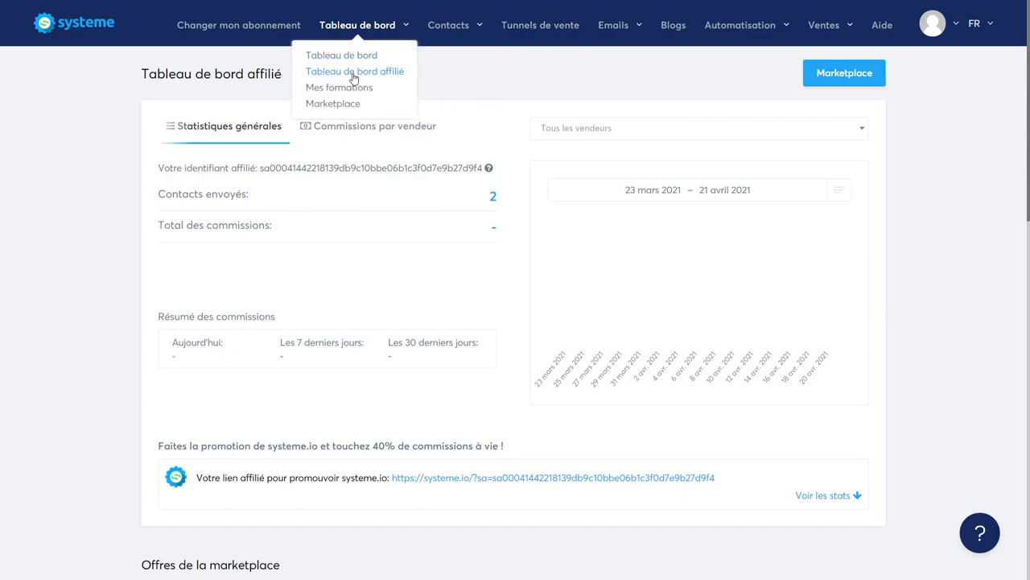
{"action": "left_click", "coordinate": [353, 78]}
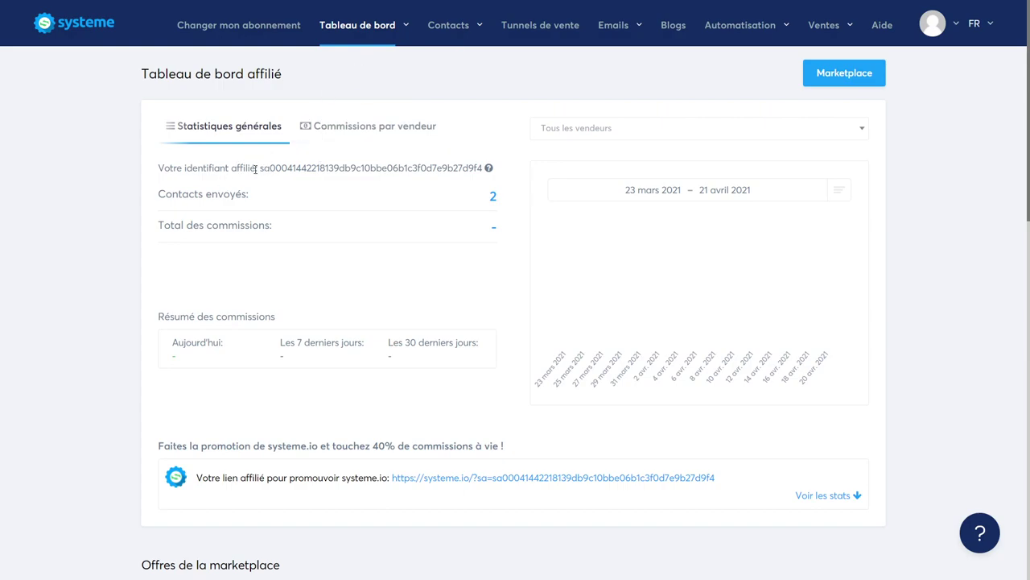
{"action": "left_click_drag", "start_coordinate": [261, 168], "coordinate": [482, 167]}
{"action": "scroll", "coordinate": [400, 418], "scroll_direction": "down", "scroll_amount": 1}
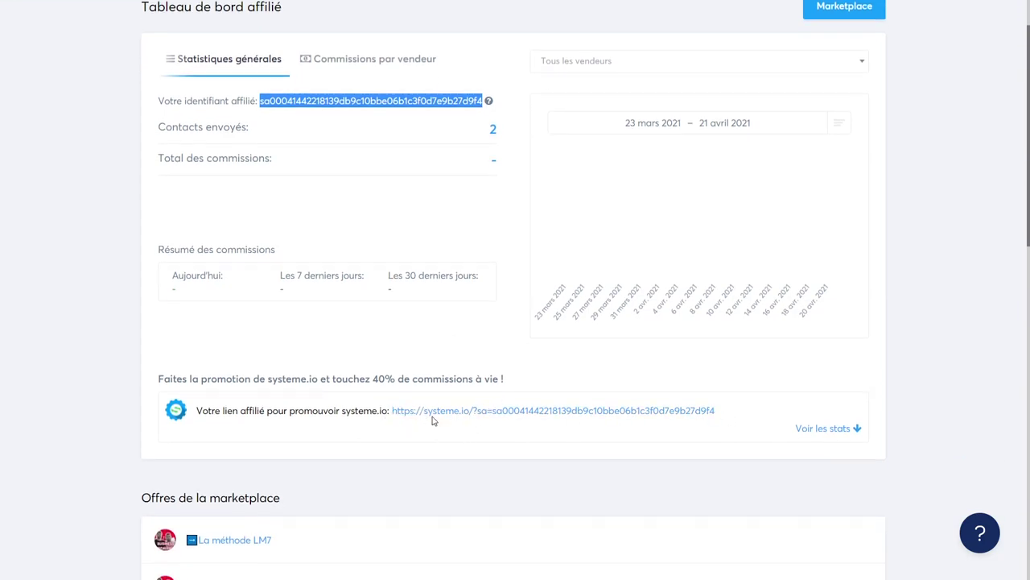
{"action": "scroll", "coordinate": [287, 421], "scroll_direction": "up", "scroll_amount": 1}
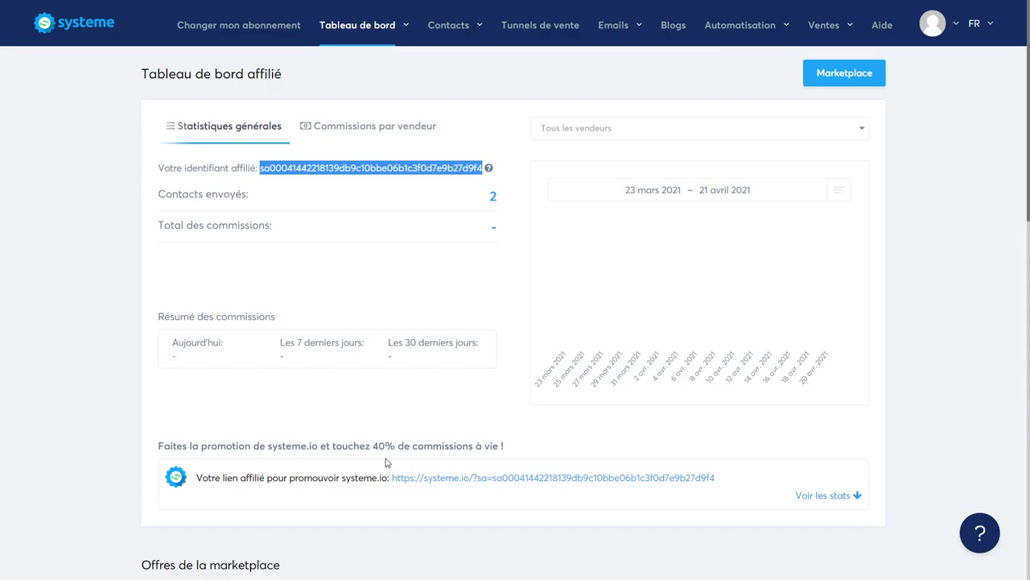
Highlight the 40% lifetime commission rate in the systeme.io promotion line and clear the selection.
{"action": "left_click_drag", "start_coordinate": [370, 445], "coordinate": [401, 445]}
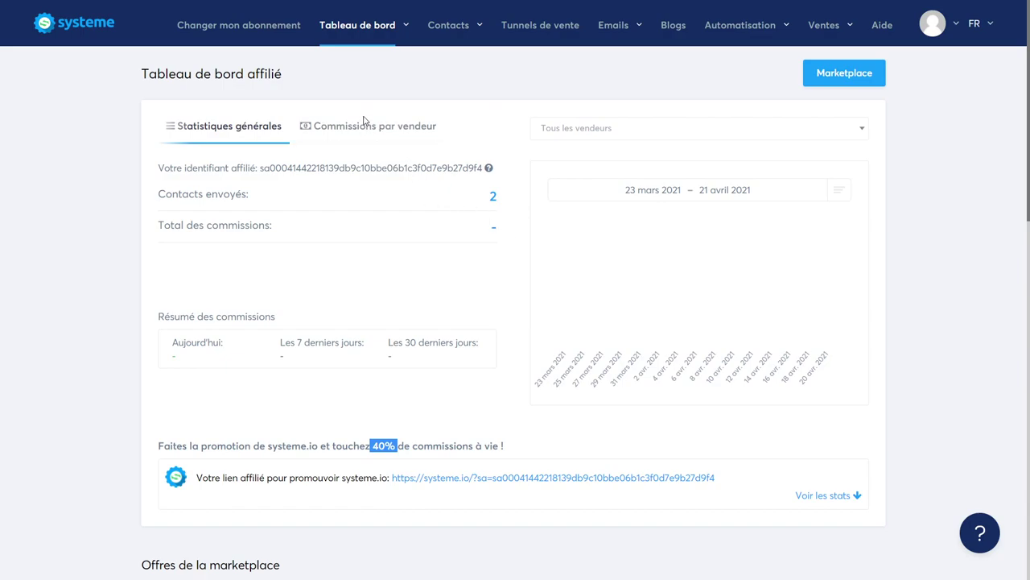
{"action": "left_click", "coordinate": [428, 440]}
{"action": "left_click_drag", "start_coordinate": [371, 445], "coordinate": [396, 445]}
{"action": "left_click", "coordinate": [428, 431]}
Open the Marketplace and look through its affiliate offers and their commission rates.
{"action": "mouse_move", "coordinate": [404, 28]}
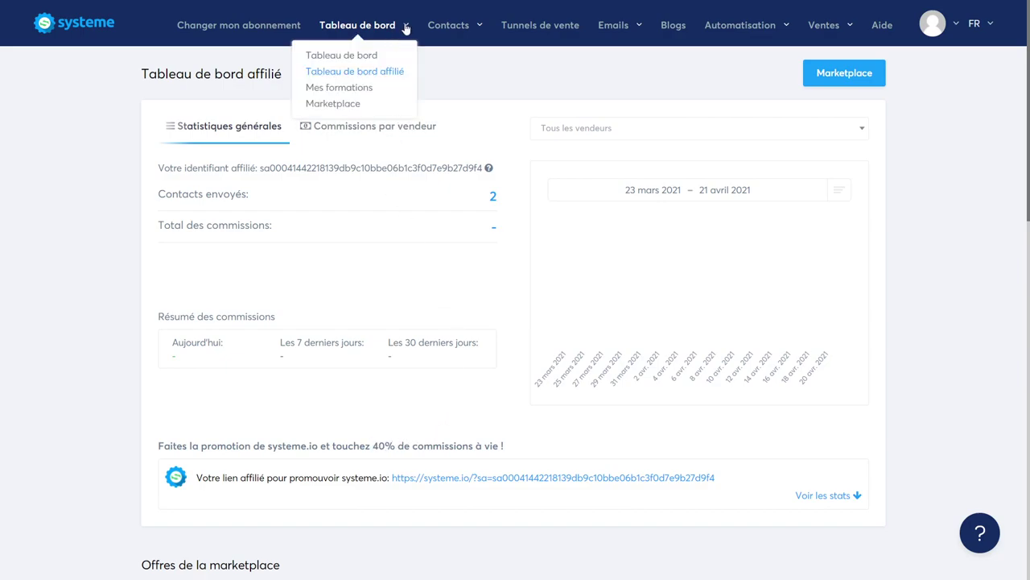
{"action": "left_click", "coordinate": [336, 111]}
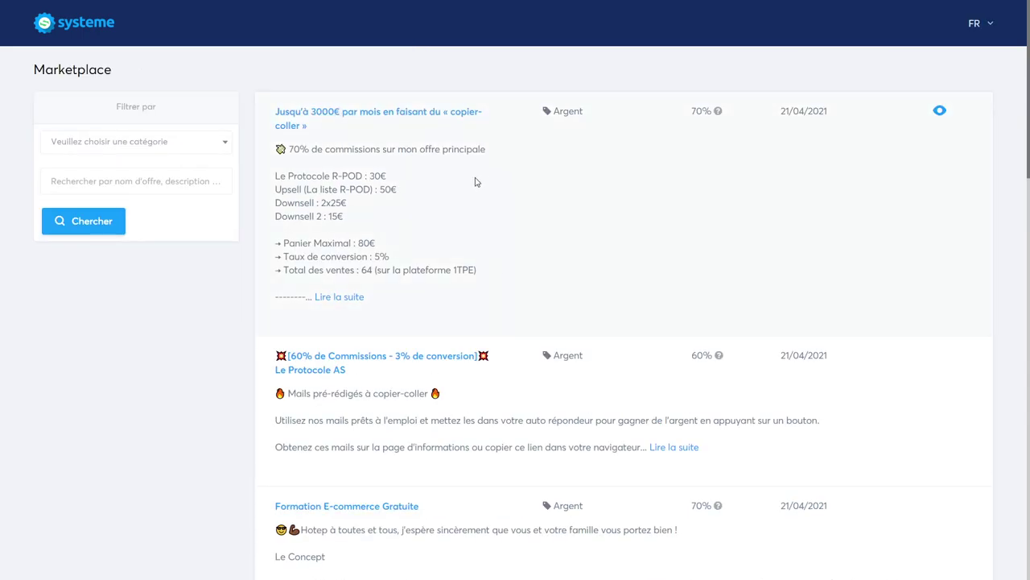
{"action": "scroll", "coordinate": [471, 180], "scroll_direction": "down", "scroll_amount": 5}
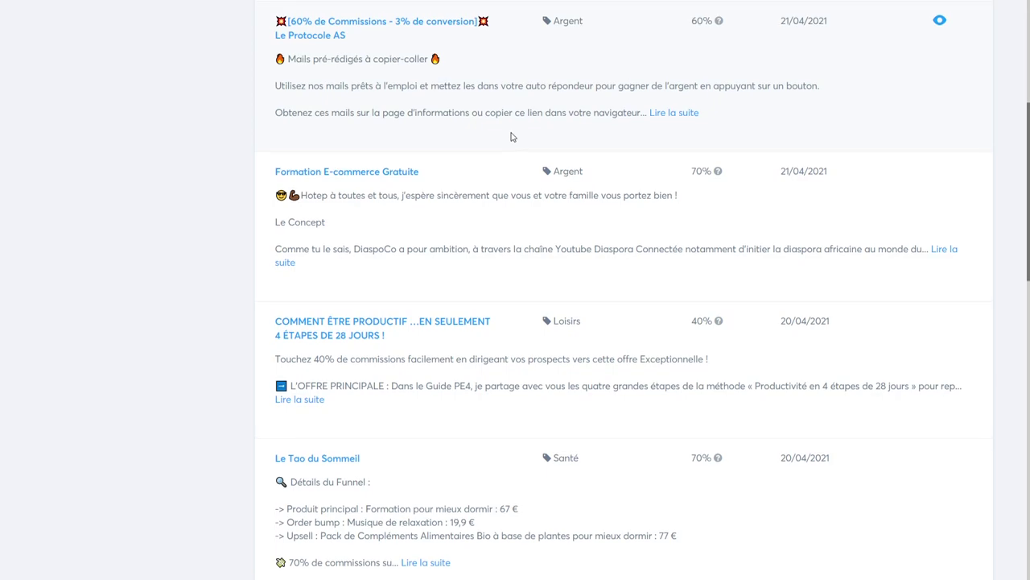
{"action": "scroll", "coordinate": [510, 136], "scroll_direction": "up", "scroll_amount": 5}
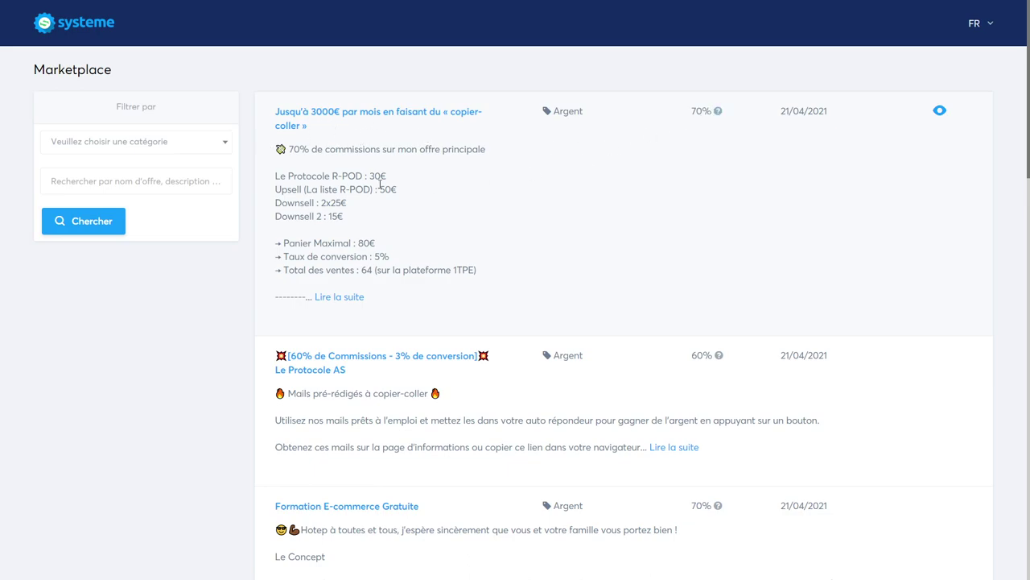
{"action": "scroll", "coordinate": [379, 183], "scroll_direction": "down", "scroll_amount": 3}
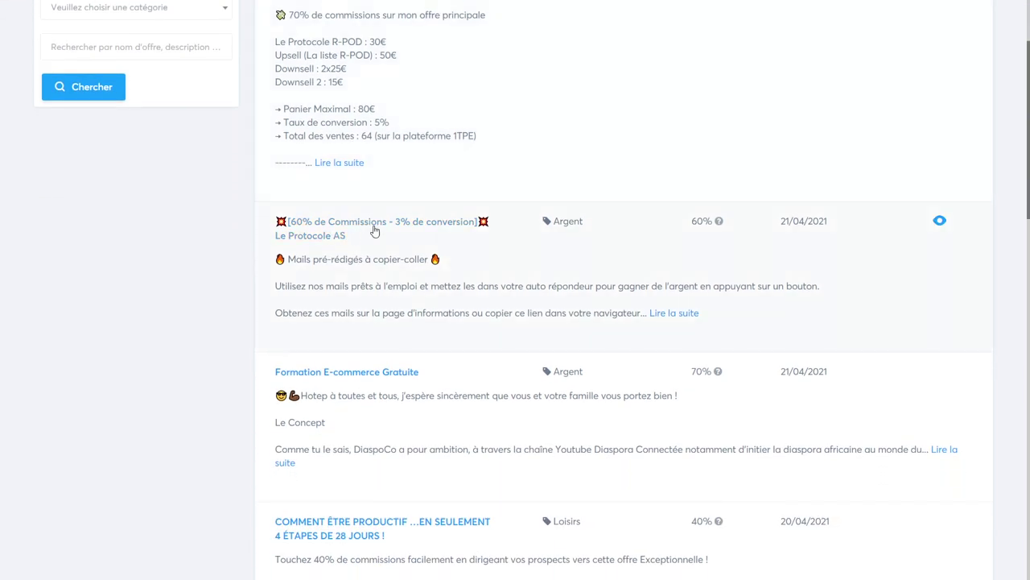
Filter the Marketplace offers by the Logiciels category and run the search.
{"action": "scroll", "coordinate": [284, 231], "scroll_direction": "up", "scroll_amount": 3}
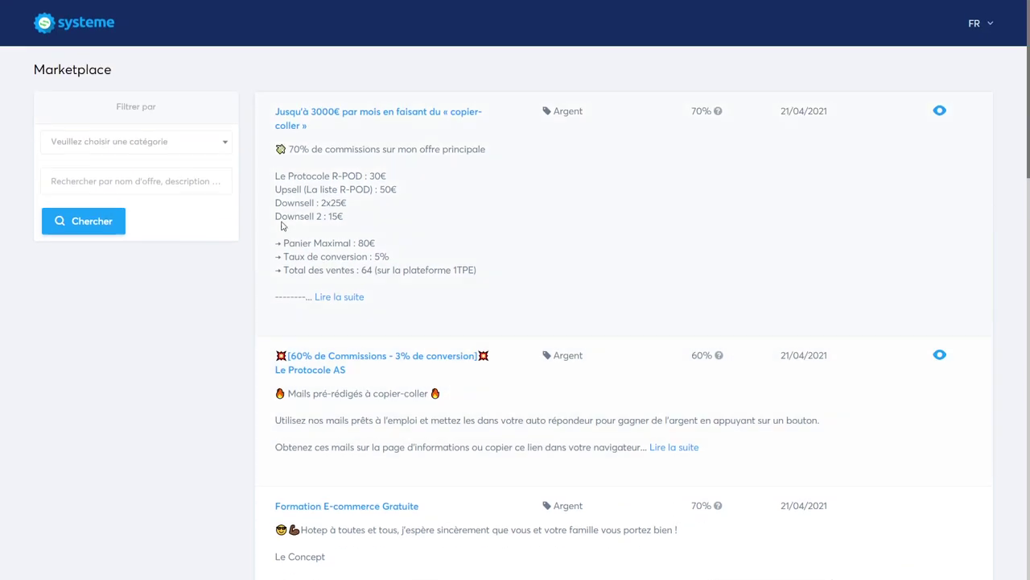
{"action": "left_click", "coordinate": [168, 139]}
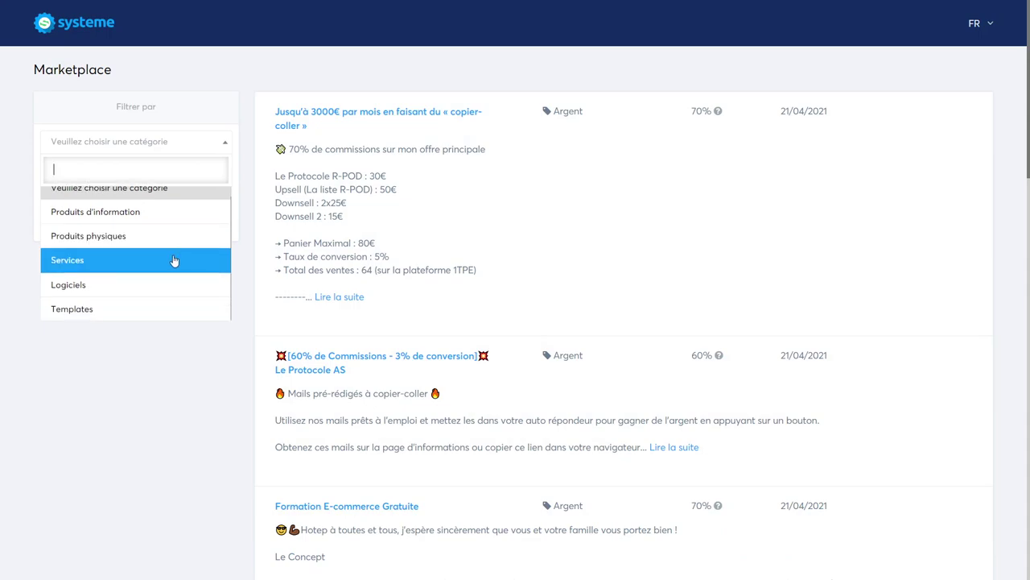
{"action": "left_click", "coordinate": [165, 286]}
{"action": "left_click", "coordinate": [110, 222]}
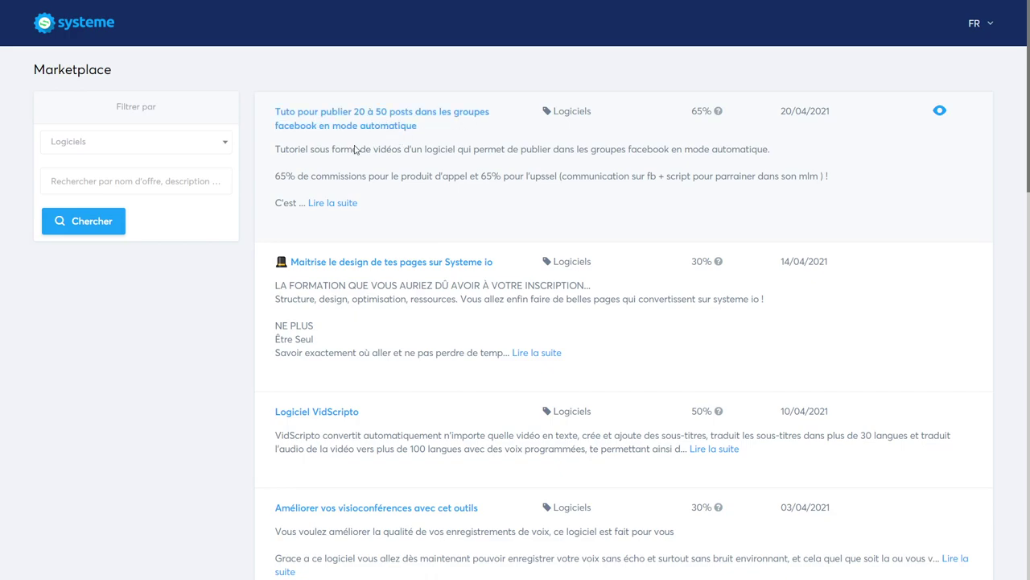
Open the Facebook group auto-posting tutorial offer, highlight its capture page link and commission rate, and clear the selection.
{"action": "left_click", "coordinate": [428, 118]}
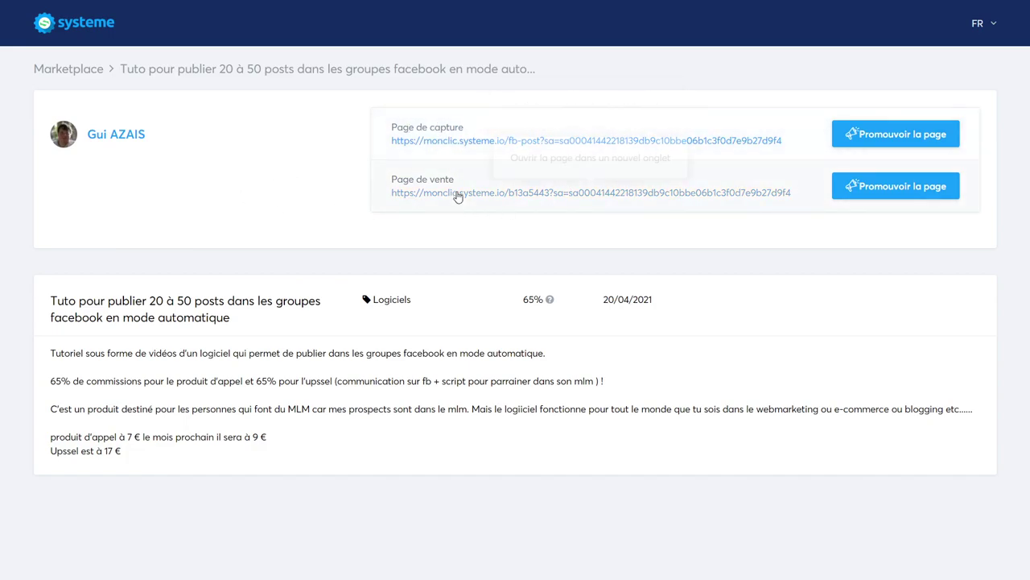
{"action": "left_click_drag", "start_coordinate": [784, 142], "coordinate": [385, 159]}
{"action": "left_click", "coordinate": [366, 172]}
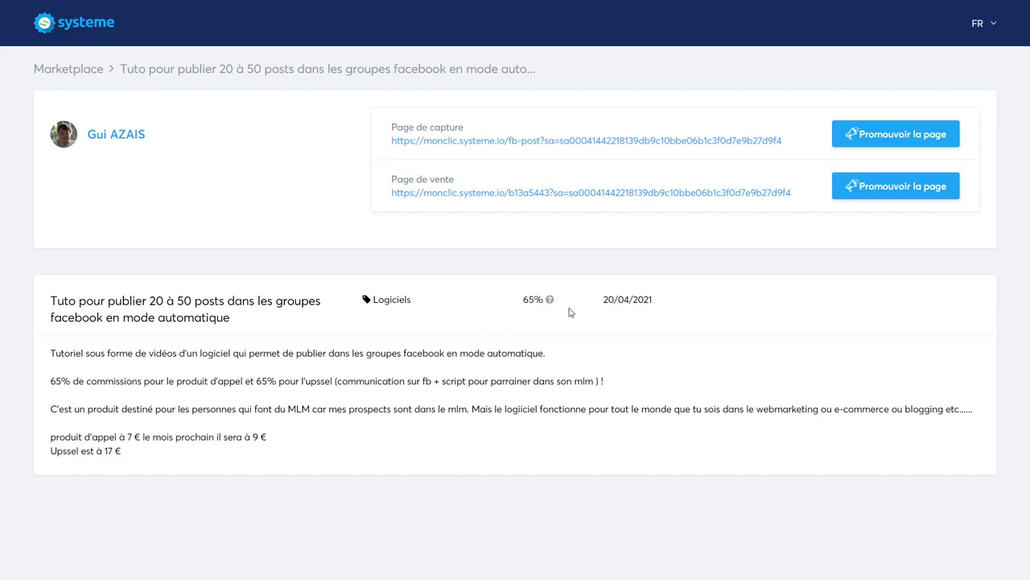
{"action": "left_click_drag", "start_coordinate": [522, 304], "coordinate": [542, 303]}
{"action": "left_click", "coordinate": [250, 203]}
Return to the unfiltered Marketplace list and examine the offers' categories, funnel details and commission rates.
{"action": "left_click", "coordinate": [81, 70]}
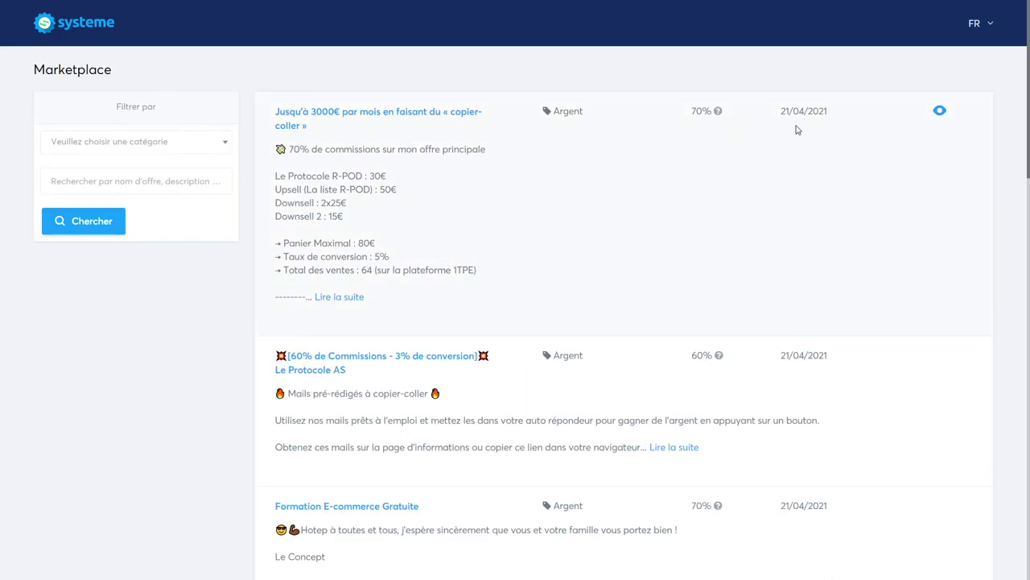
{"action": "scroll", "coordinate": [810, 226], "scroll_direction": "down", "scroll_amount": 1}
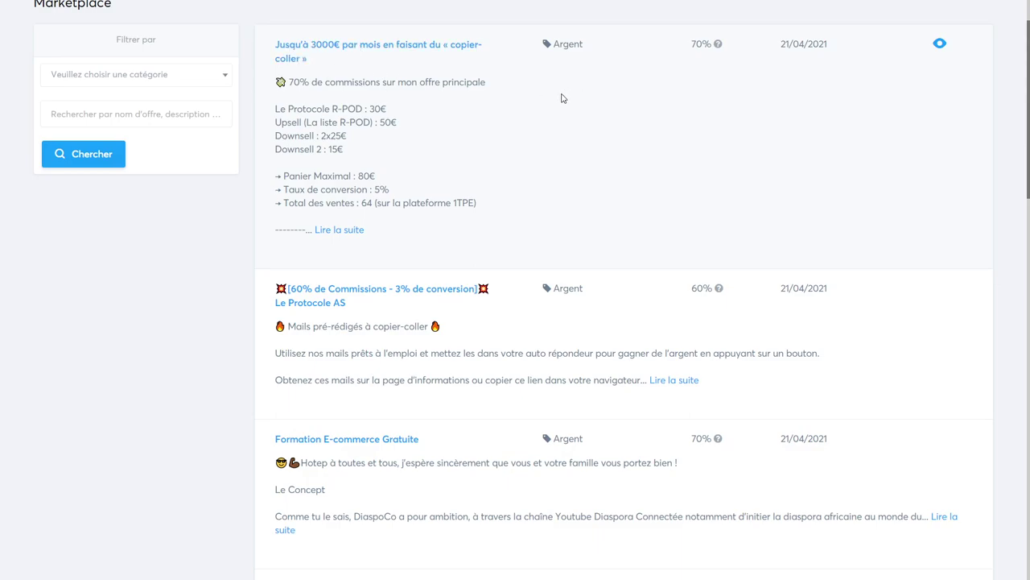
{"action": "scroll", "coordinate": [562, 97], "scroll_direction": "down", "scroll_amount": 3}
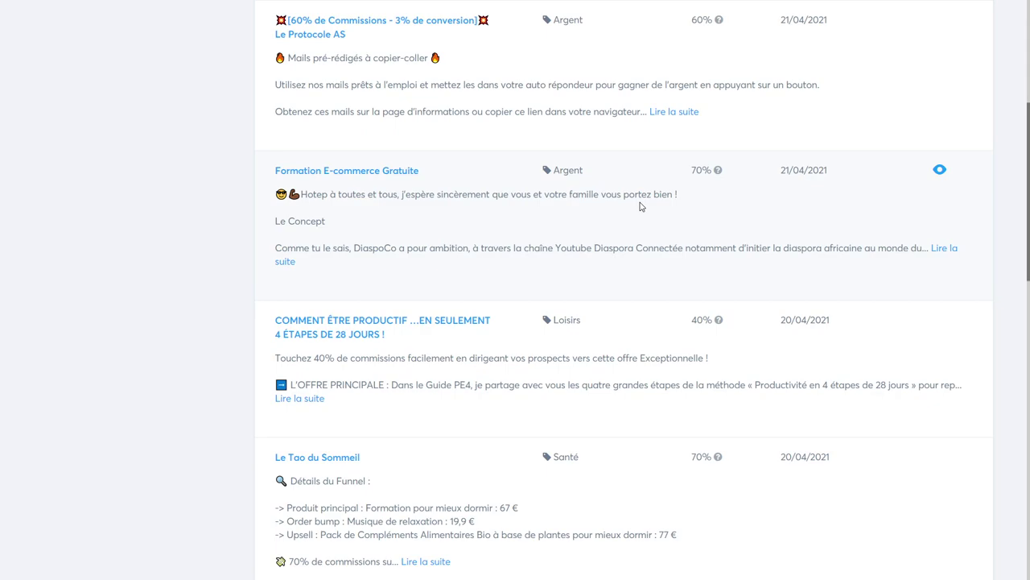
{"action": "scroll", "coordinate": [640, 207], "scroll_direction": "down", "scroll_amount": 5}
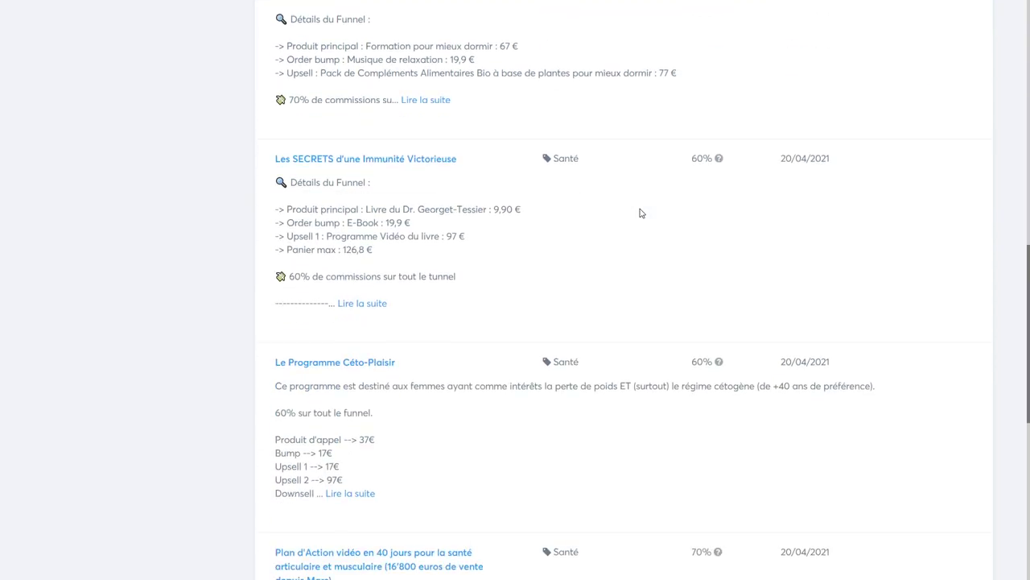
{"action": "scroll", "coordinate": [759, 255], "scroll_direction": "down", "scroll_amount": 1}
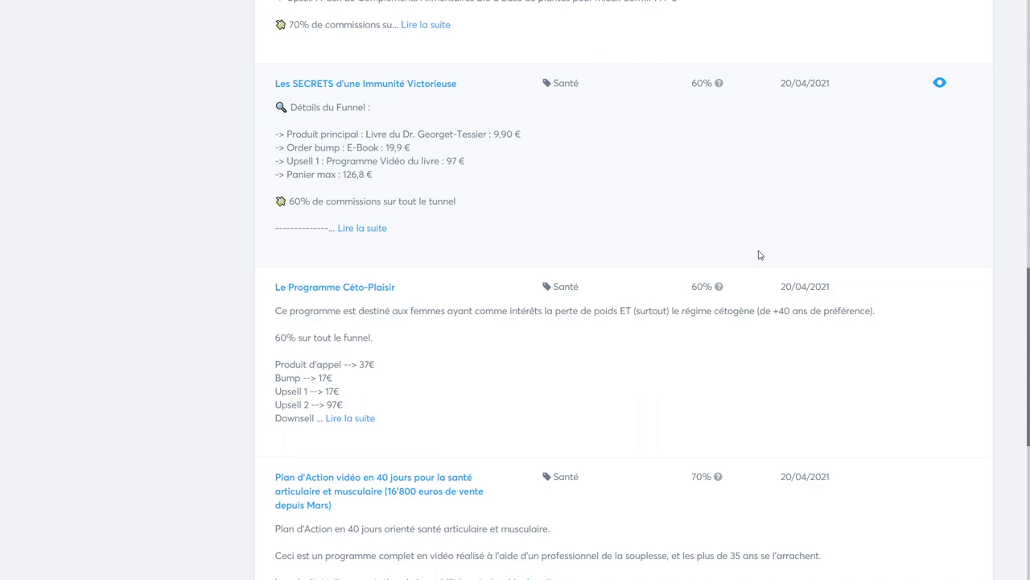
{"action": "scroll", "coordinate": [758, 255], "scroll_direction": "up", "scroll_amount": 7}
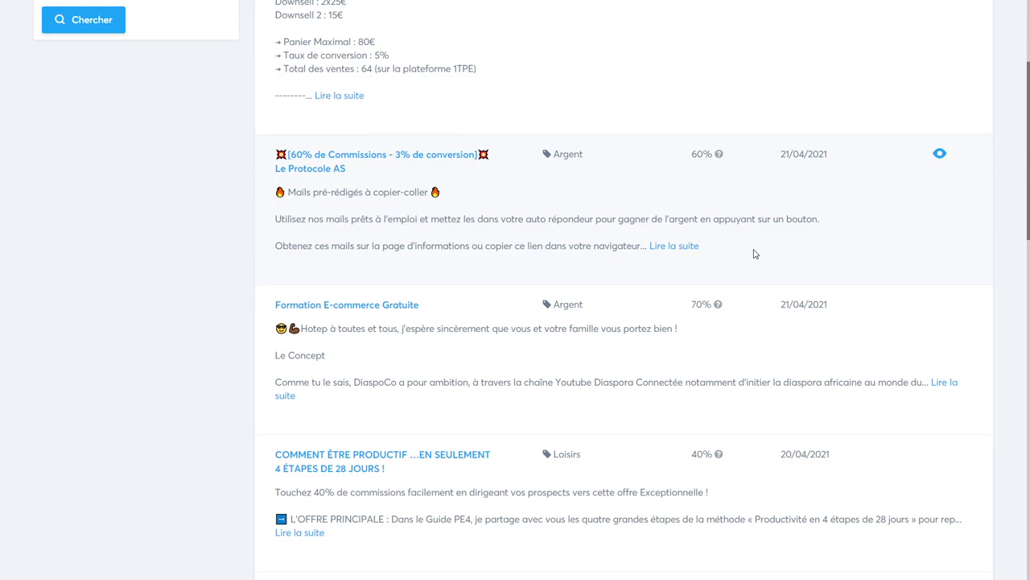
{"action": "scroll", "coordinate": [755, 253], "scroll_direction": "up", "scroll_amount": 3}
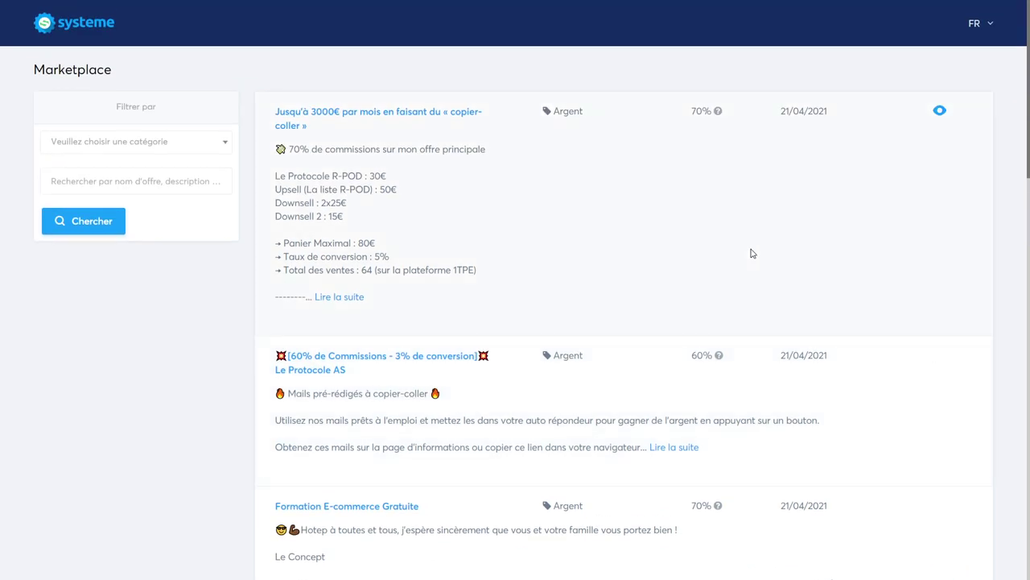